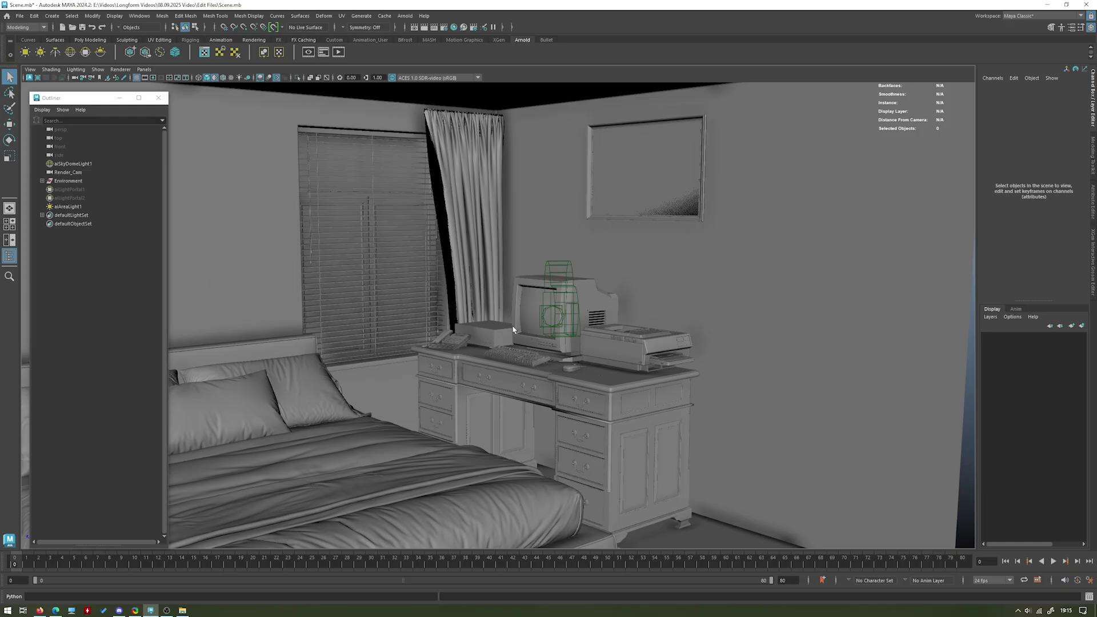
- Examine the bedroom scene from several angles, covering the bed, desk, window and walls
{"action": "mouse_move", "coordinate": [514, 317]}
{"action": "left_mouse_down", "text": "alt"}
{"action": "mouse_move", "coordinate": [553, 320]}
{"action": "mouse_move", "coordinate": [512, 315]}
{"action": "left_mouse_up", "text": "alt"}
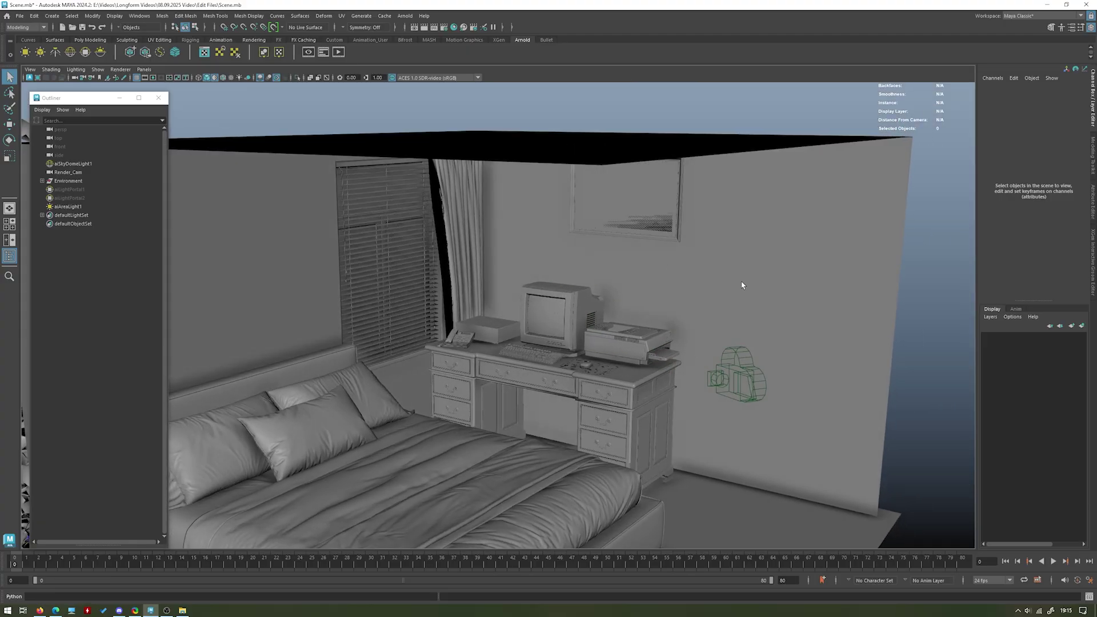
{"action": "left_click_drag", "start_coordinate": [751, 305], "coordinate": [751, 335], "text": "alt"}
{"action": "scroll", "coordinate": [545, 330], "scroll_direction": "up", "scroll_amount": 3}
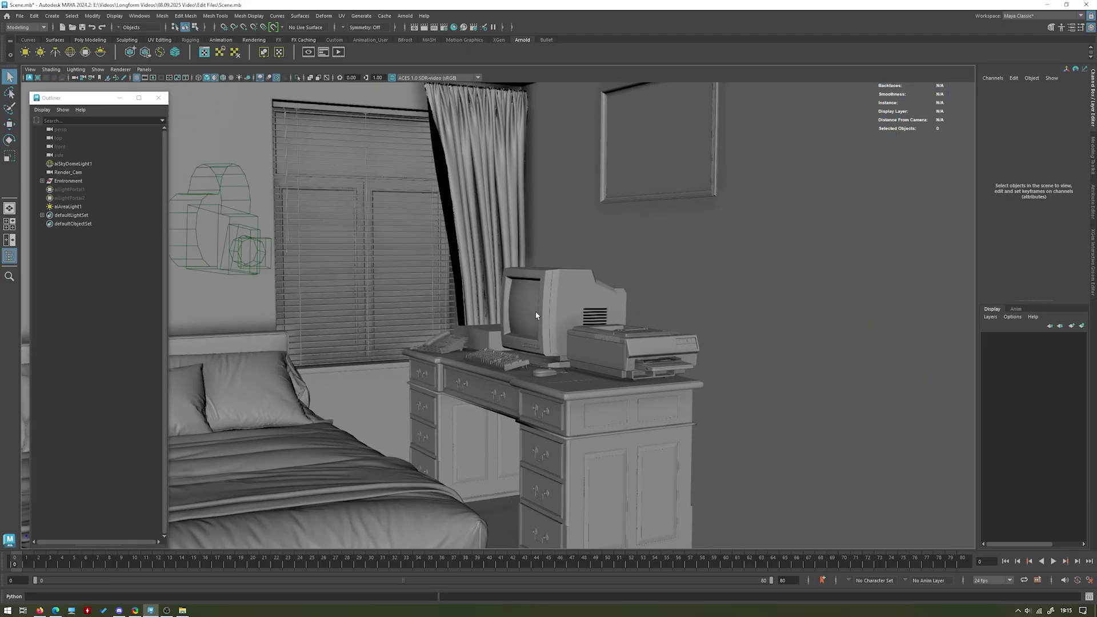
{"action": "scroll", "coordinate": [534, 349], "scroll_direction": "up", "scroll_amount": 5}
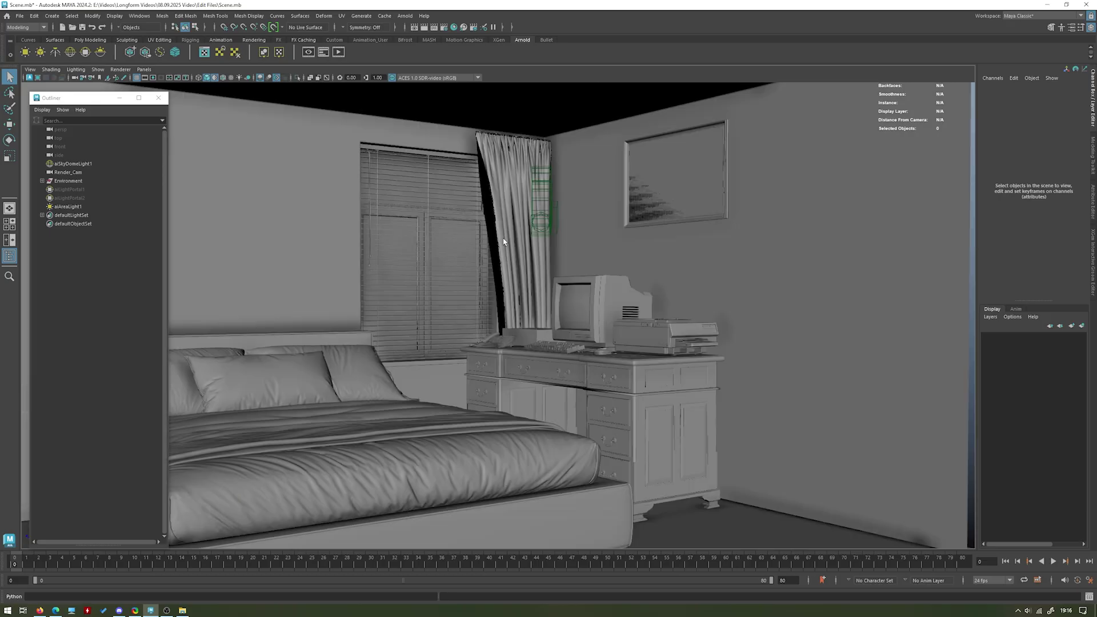
{"action": "right_click_drag", "start_coordinate": [503, 242], "coordinate": [435, 284], "text": "alt"}
{"action": "right_click_drag", "start_coordinate": [660, 234], "coordinate": [695, 271], "text": "alt"}
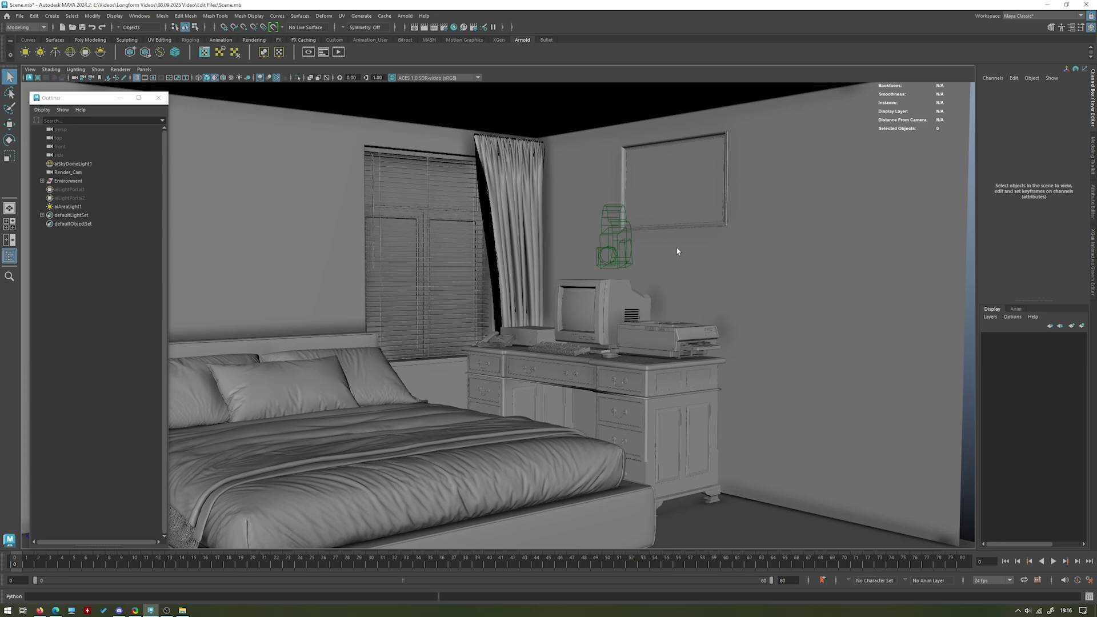
{"action": "left_click_drag", "start_coordinate": [673, 244], "coordinate": [454, 314], "text": "alt"}
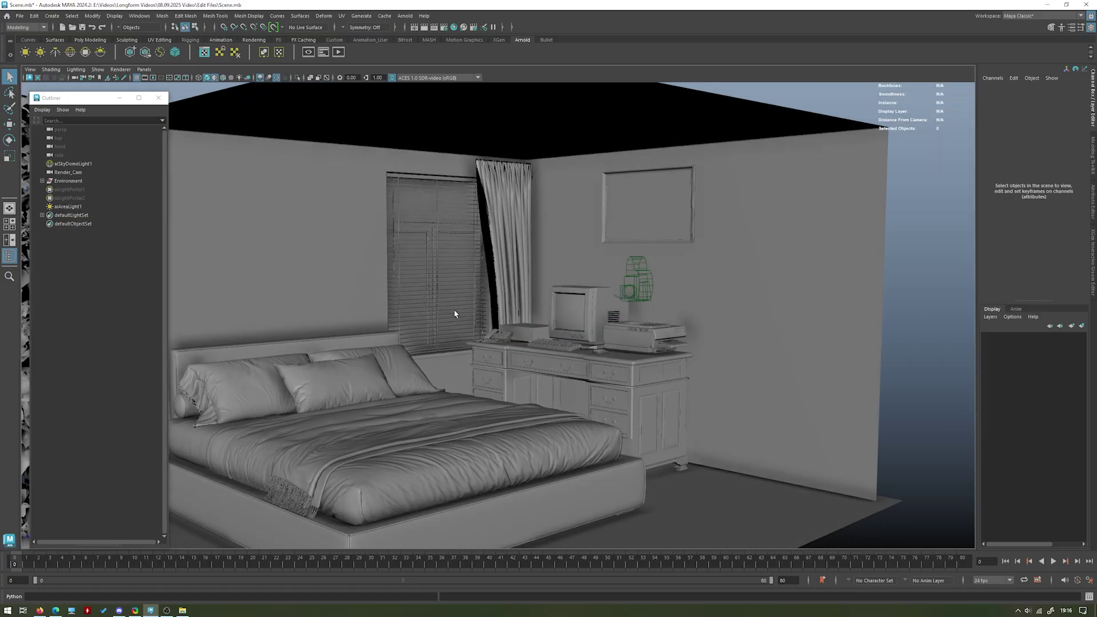
{"action": "right_click_drag", "start_coordinate": [766, 300], "coordinate": [710, 310], "text": "alt"}
{"action": "left_click_drag", "start_coordinate": [710, 311], "coordinate": [668, 320], "text": "alt"}
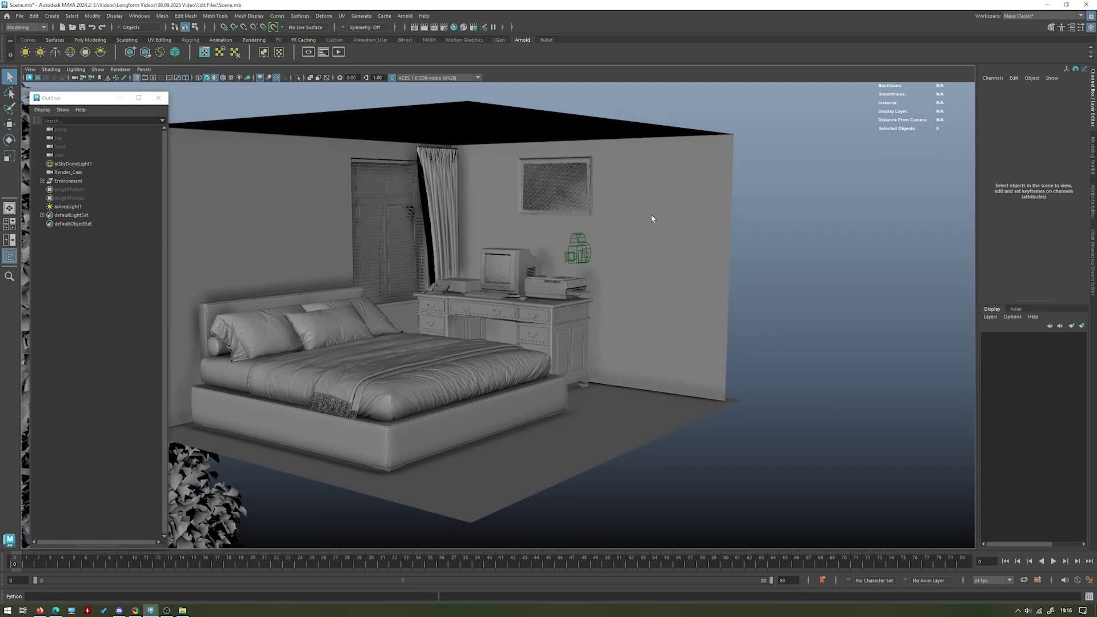
{"action": "middle_click_drag", "start_coordinate": [555, 239], "coordinate": [632, 237], "text": "alt"}
{"action": "left_click_drag", "start_coordinate": [657, 236], "coordinate": [629, 242], "text": "alt"}
{"action": "right_click_drag", "start_coordinate": [629, 243], "coordinate": [667, 279], "text": "alt"}
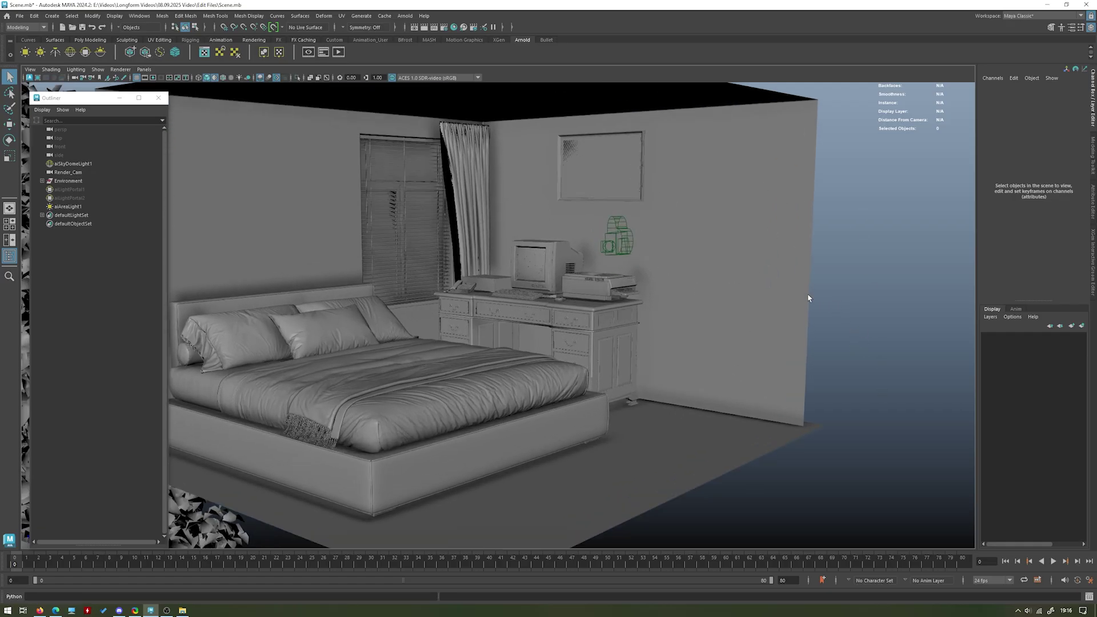
{"action": "right_click_drag", "start_coordinate": [809, 301], "coordinate": [628, 351], "text": "alt"}
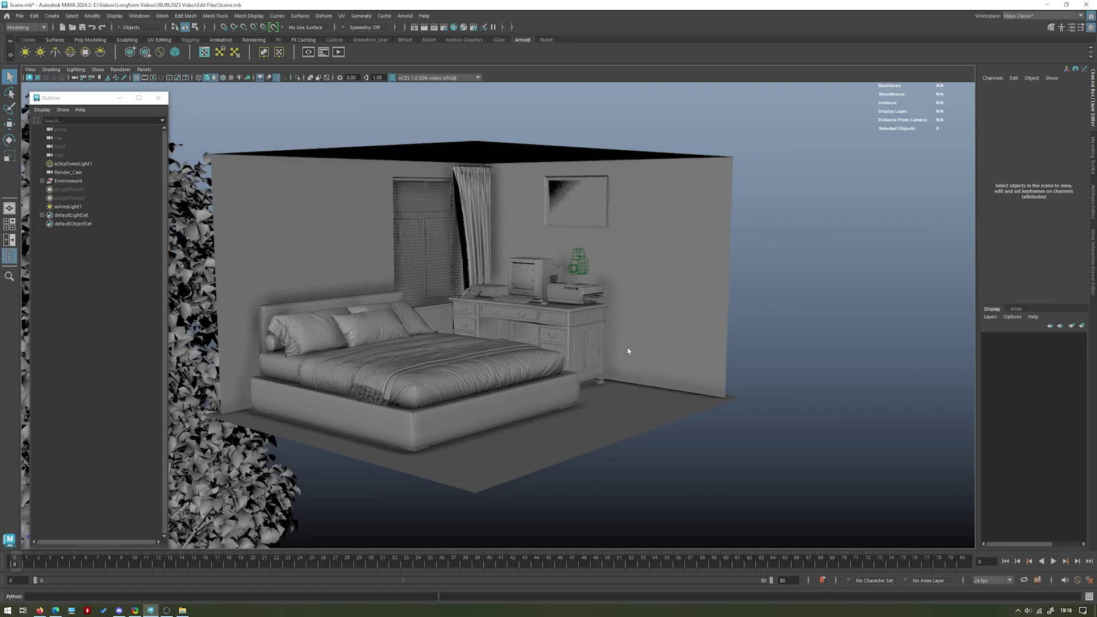
- Inspect the room's walls and floor by highlighting each object, and leave nothing selected
{"action": "left_click", "coordinate": [629, 290]}
{"action": "left_click_drag", "start_coordinate": [629, 290], "coordinate": [717, 273], "text": "alt"}
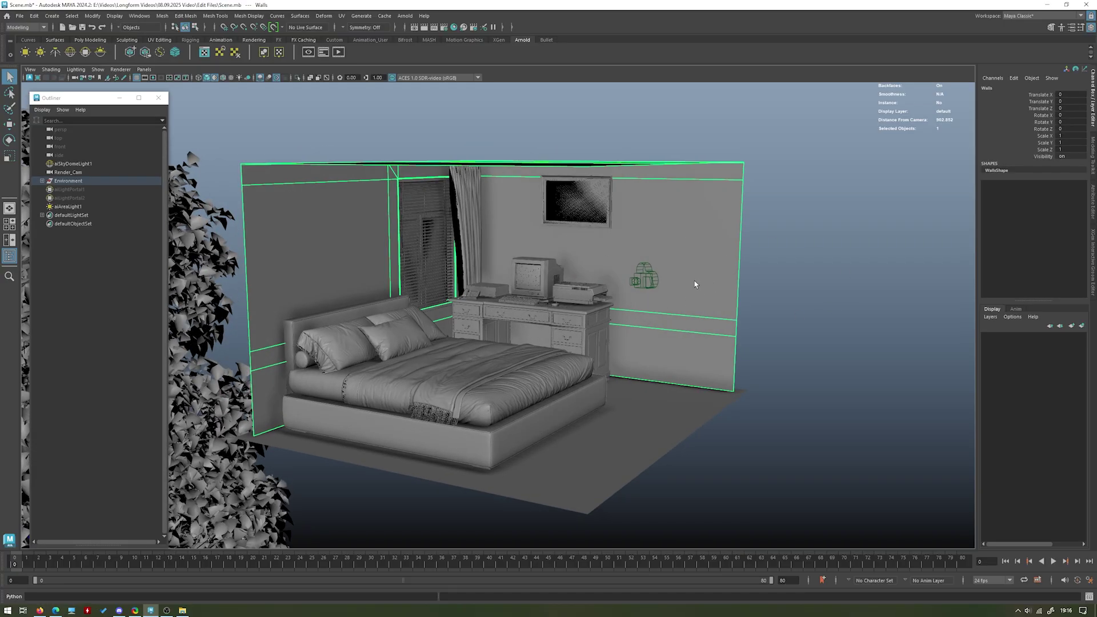
{"action": "left_click_drag", "start_coordinate": [524, 273], "coordinate": [441, 262], "text": "alt"}
{"action": "right_click_drag", "start_coordinate": [440, 261], "coordinate": [565, 337], "text": "alt"}
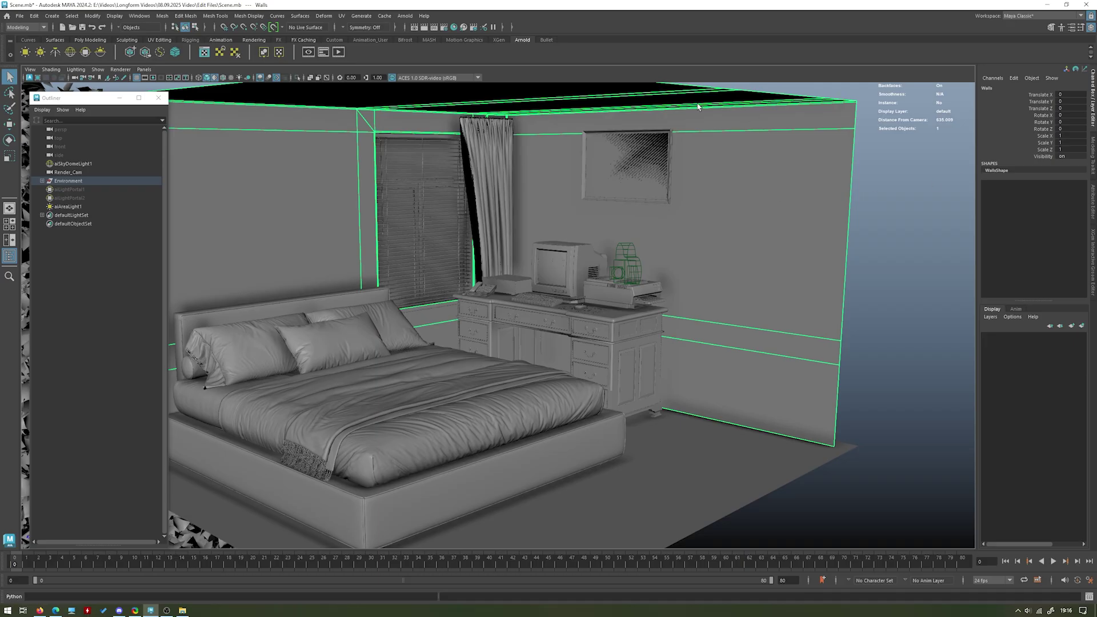
{"action": "left_click", "coordinate": [970, 242]}
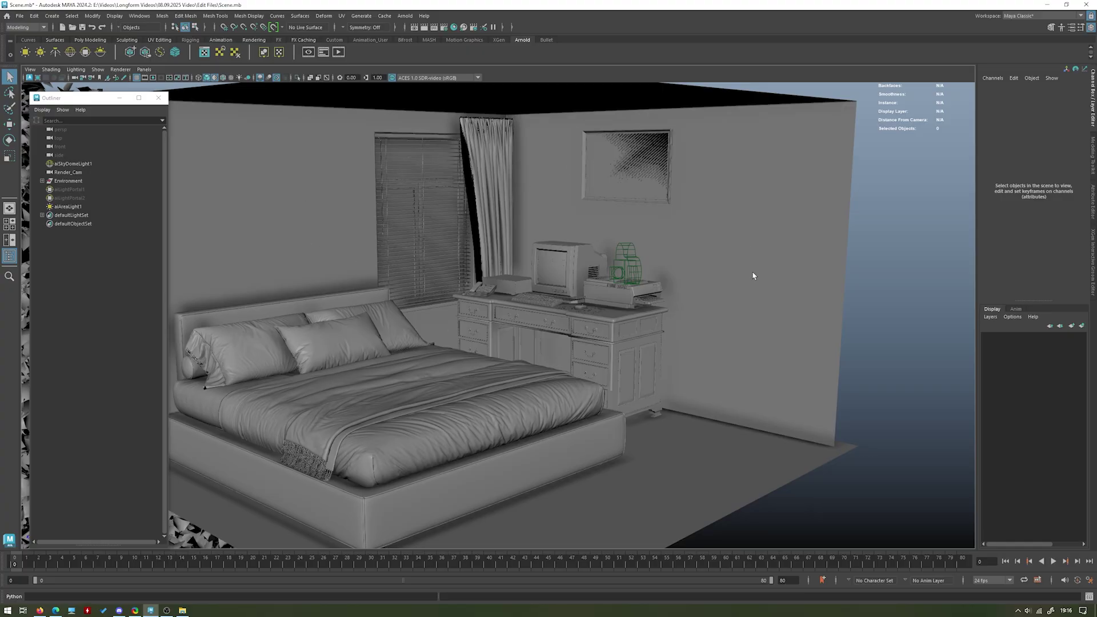
{"action": "right_click_drag", "start_coordinate": [753, 275], "coordinate": [609, 330], "text": "alt"}
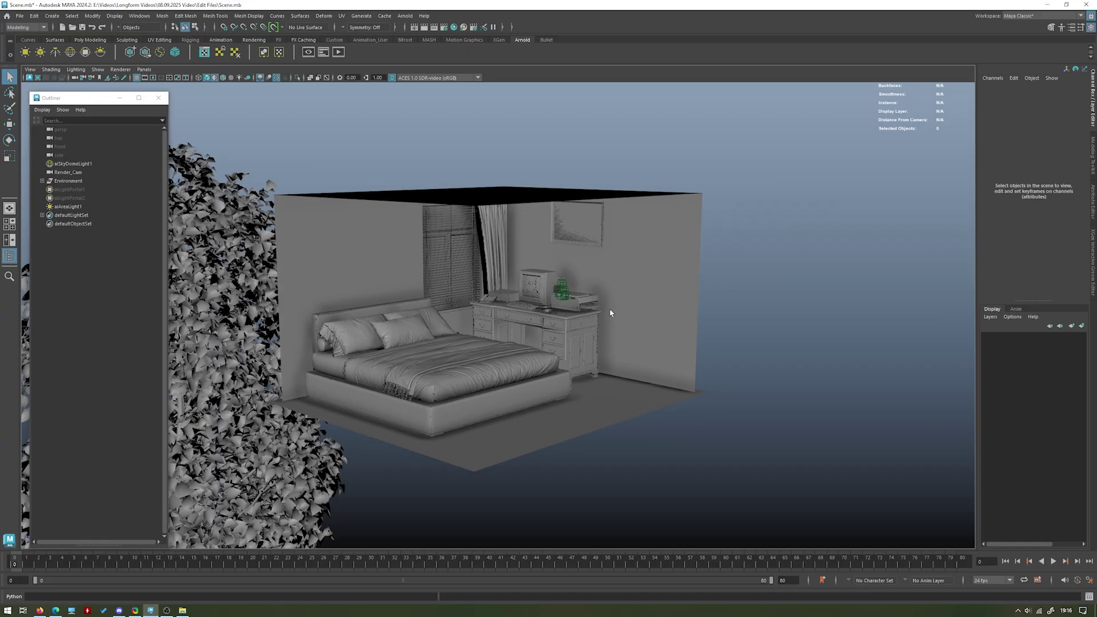
{"action": "left_click", "coordinate": [612, 337]}
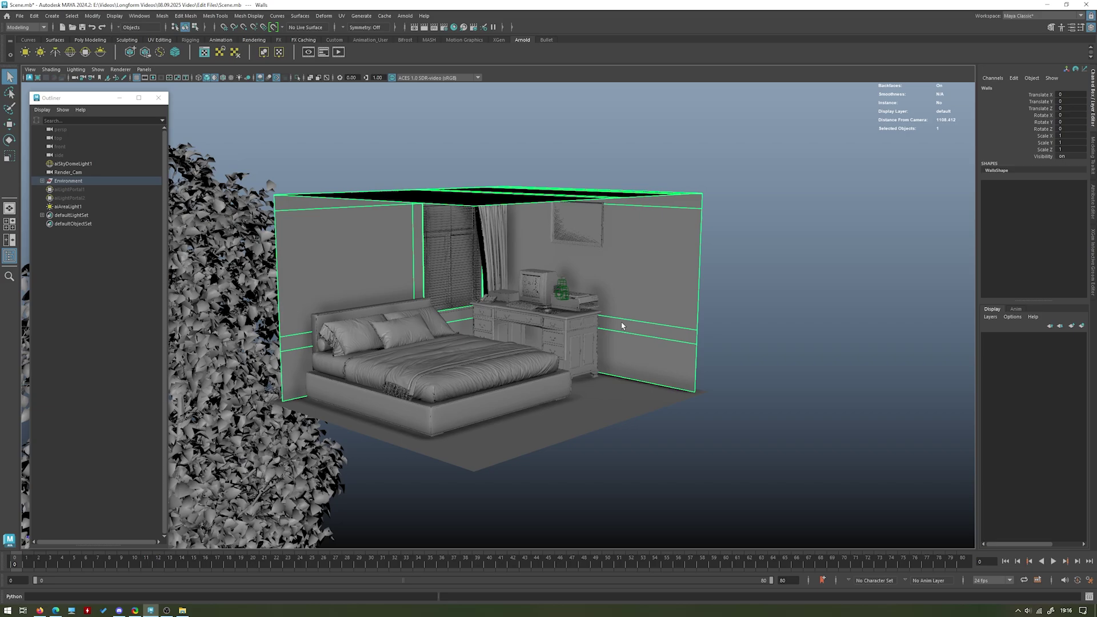
{"action": "left_click_drag", "start_coordinate": [516, 443], "coordinate": [521, 457], "text": "alt"}
{"action": "left_click", "coordinate": [572, 449]}
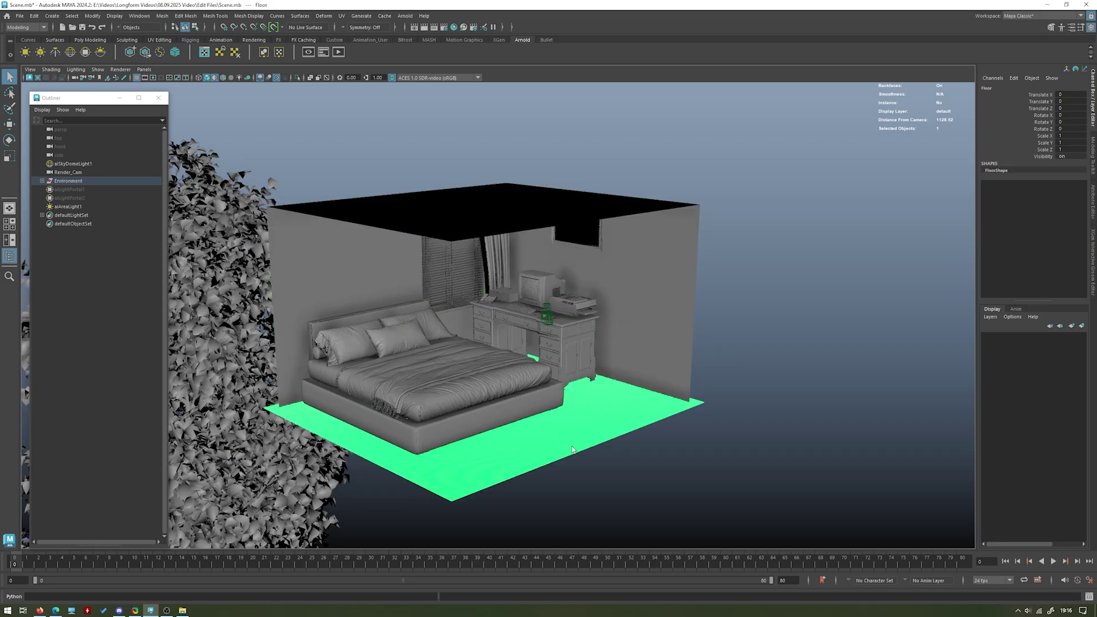
{"action": "left_click", "coordinate": [772, 301]}
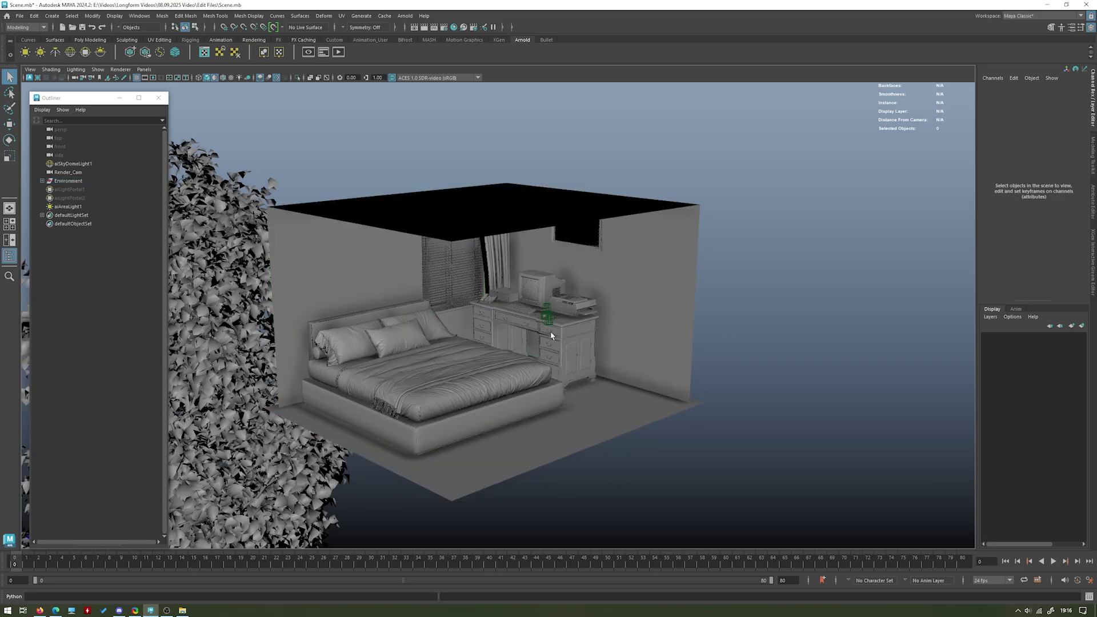
- Inspect the window glass behind the blinds up close, and leave it deselected
{"action": "scroll", "coordinate": [551, 336], "scroll_direction": "up", "scroll_amount": 6}
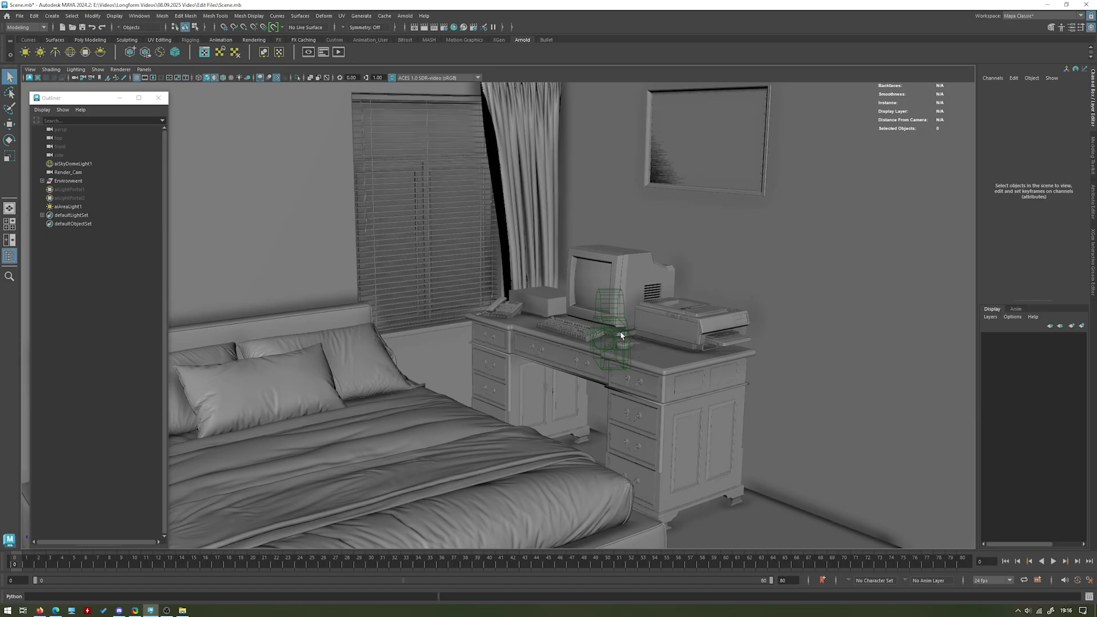
{"action": "scroll", "coordinate": [553, 248], "scroll_direction": "down", "scroll_amount": 8}
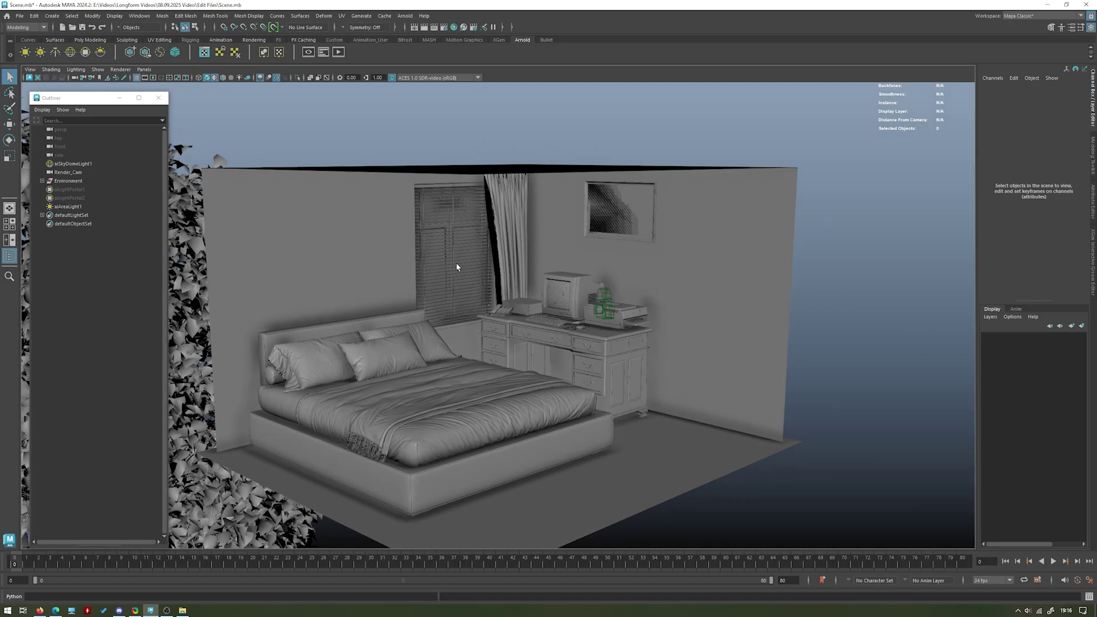
{"action": "scroll", "coordinate": [398, 223], "scroll_direction": "up", "scroll_amount": 10}
{"action": "left_click", "coordinate": [387, 206]}
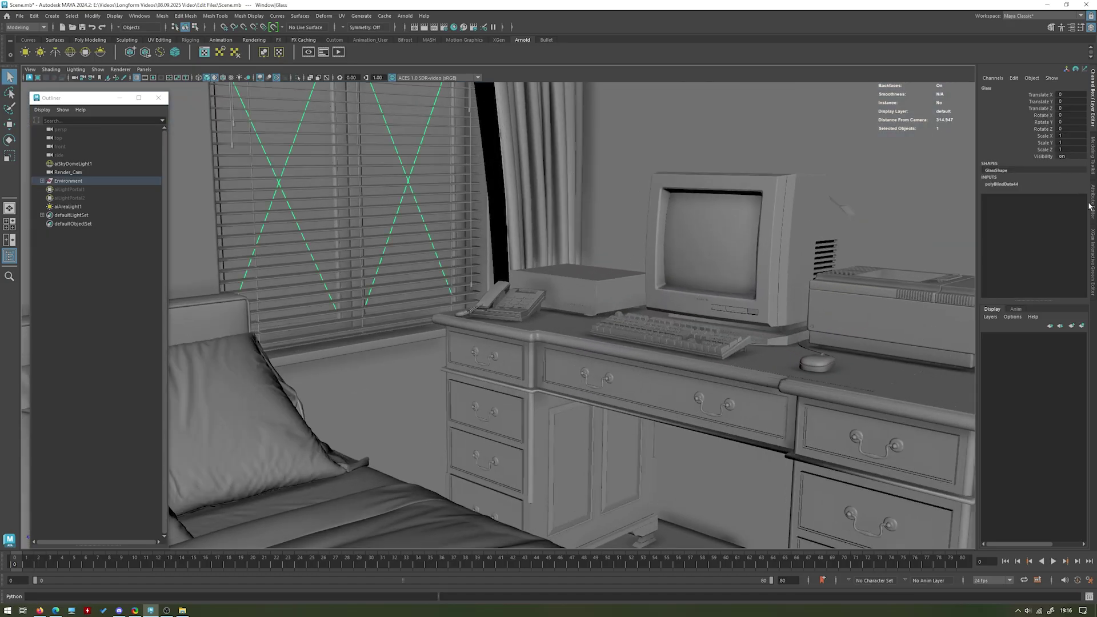
{"action": "scroll", "coordinate": [629, 212], "scroll_direction": "down", "scroll_amount": 8}
{"action": "left_click", "coordinate": [617, 155]}
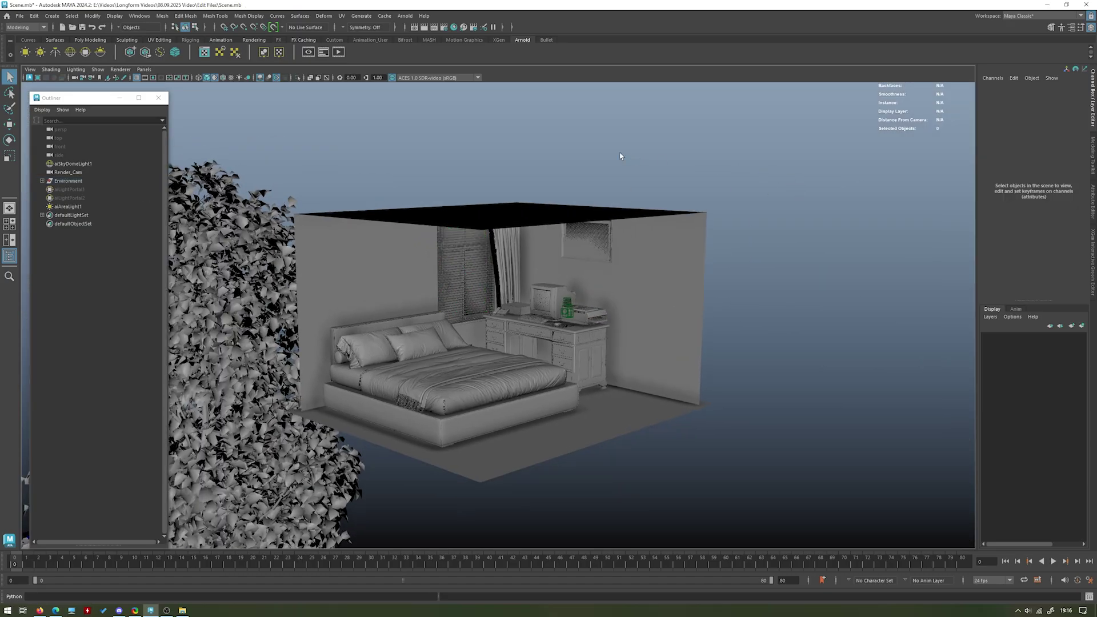
{"action": "scroll", "coordinate": [685, 418], "scroll_direction": "up", "scroll_amount": 4}
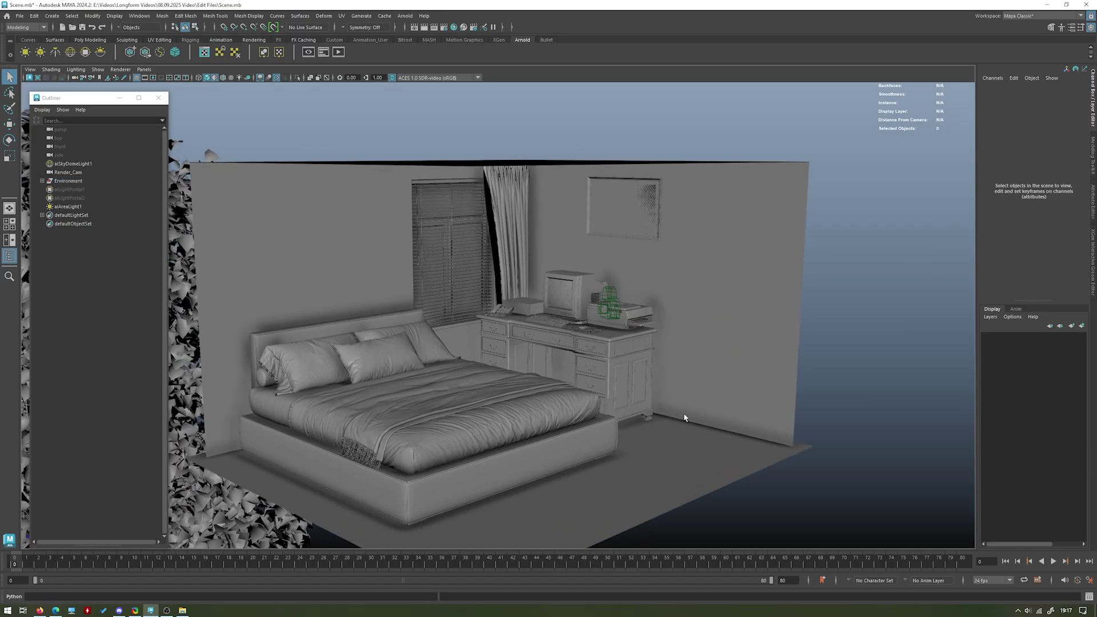
{"action": "scroll", "coordinate": [461, 377], "scroll_direction": "down", "scroll_amount": 5}
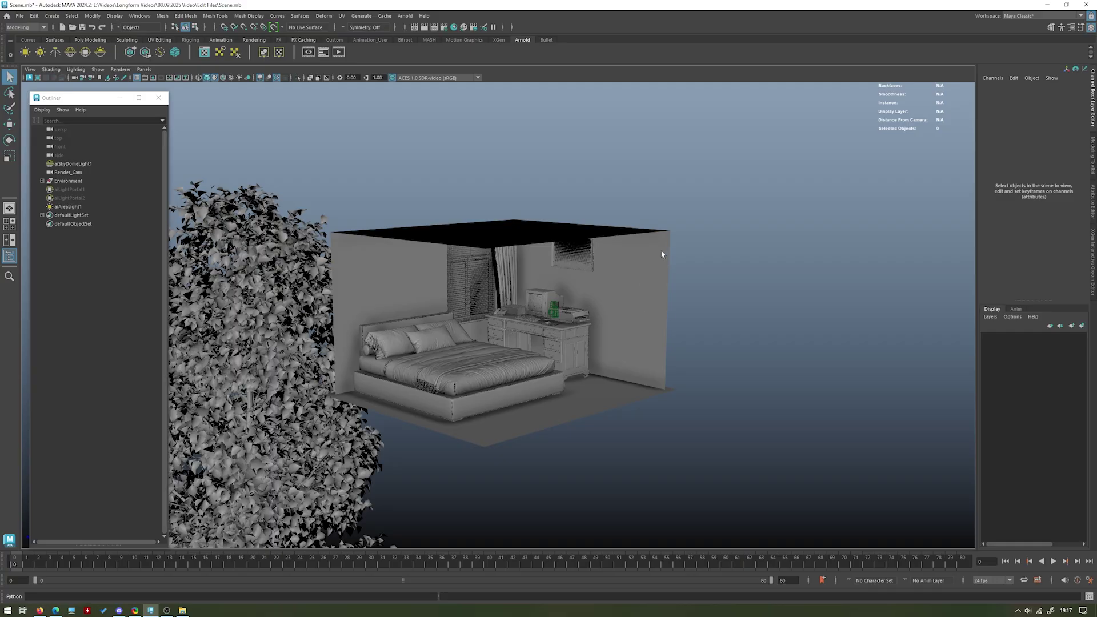
{"action": "scroll", "coordinate": [663, 256], "scroll_direction": "up", "scroll_amount": 5}
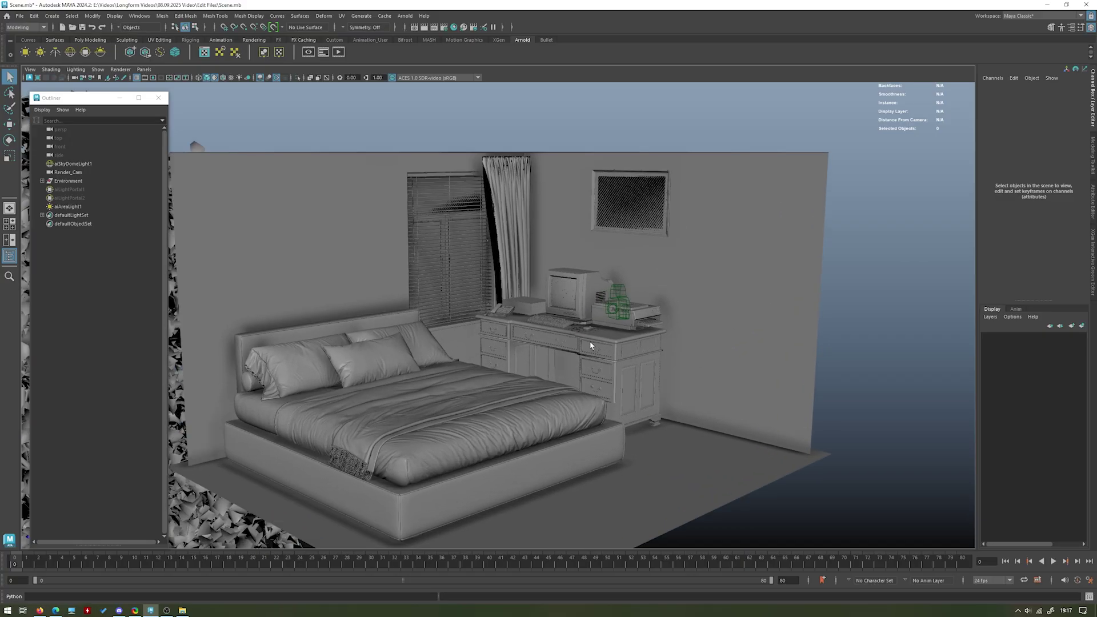
{"action": "scroll", "coordinate": [591, 346], "scroll_direction": "up", "scroll_amount": 3}
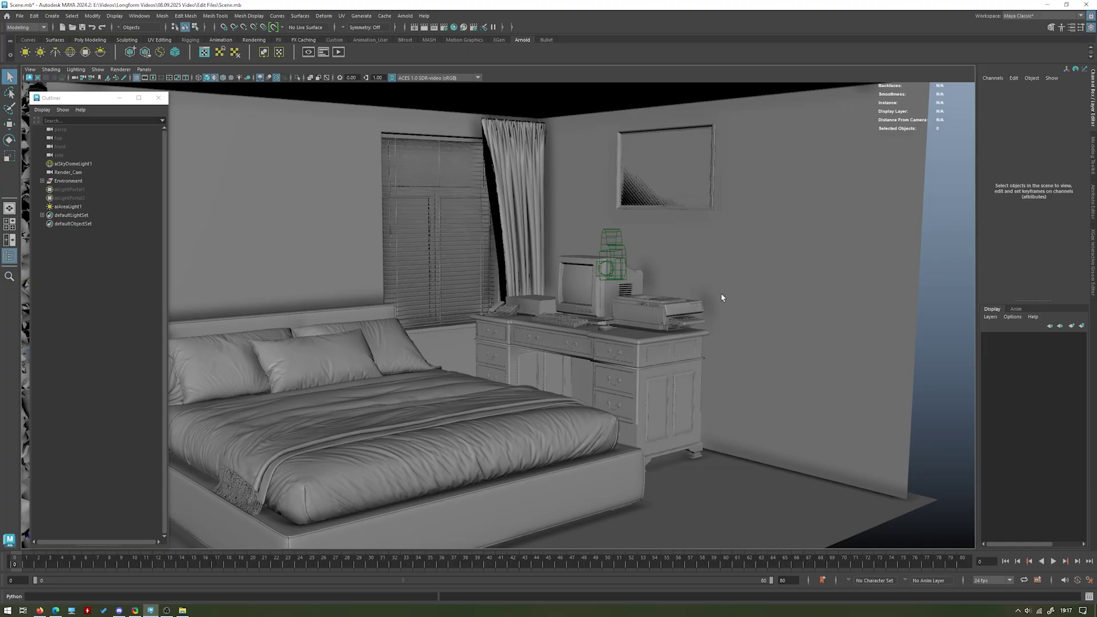
{"action": "scroll", "coordinate": [708, 287], "scroll_direction": "down", "scroll_amount": 5}
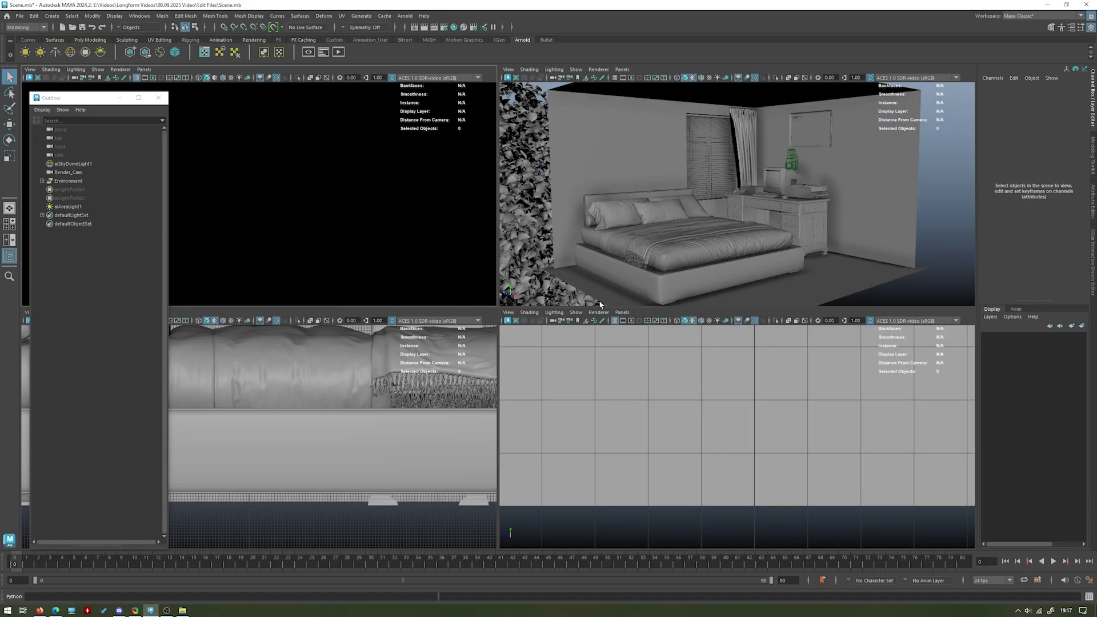
- Cycle the front view over to the render camera and show that camera view at full size
{"action": "key", "text": "space"}
{"action": "left_click", "coordinate": [514, 315]}
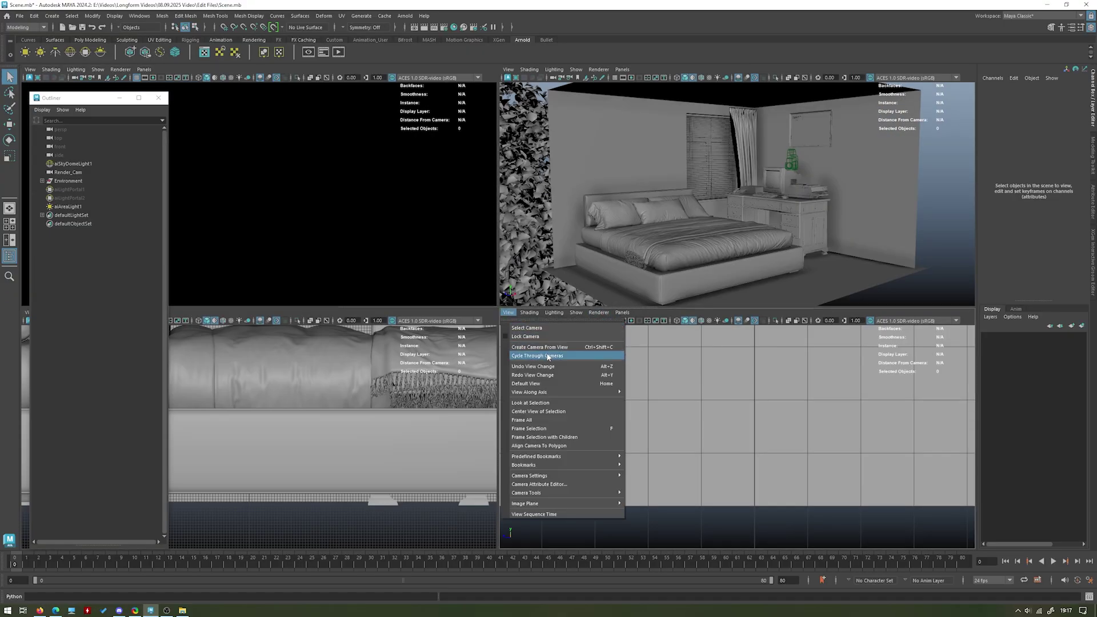
{"action": "left_click", "coordinate": [548, 356]}
{"action": "key", "text": "space"}
{"action": "key", "text": "space"}
{"action": "key", "text": "space"}
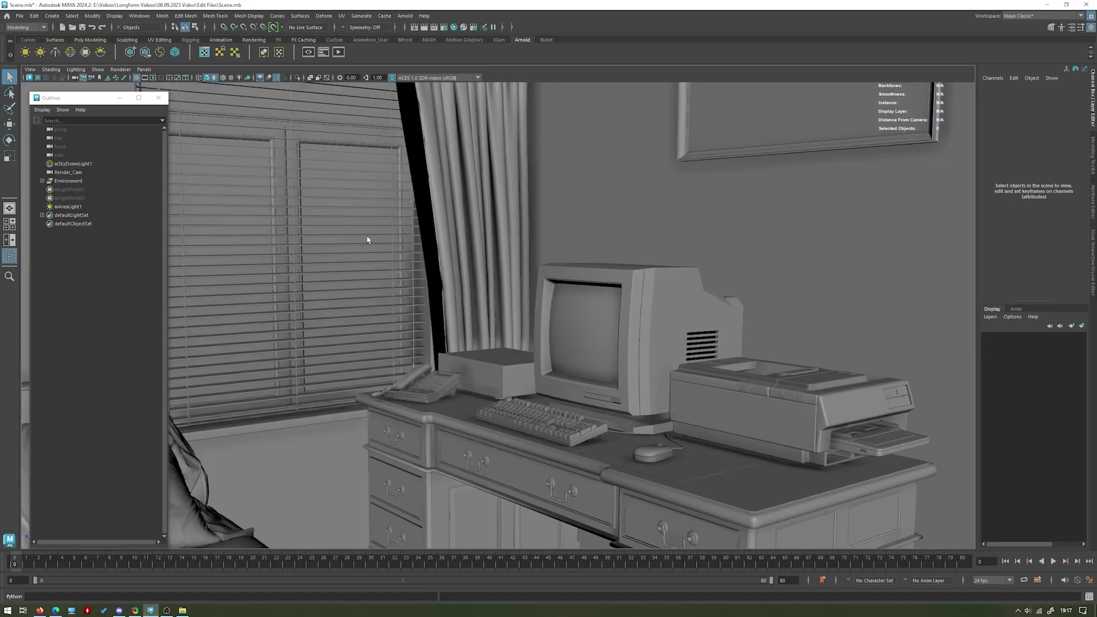
- Review the sky dome light's attributes and its physical sky settings, and clear the selection
{"action": "left_click", "coordinate": [83, 181]}
{"action": "left_click", "coordinate": [79, 206]}
{"action": "left_click", "coordinate": [75, 164]}
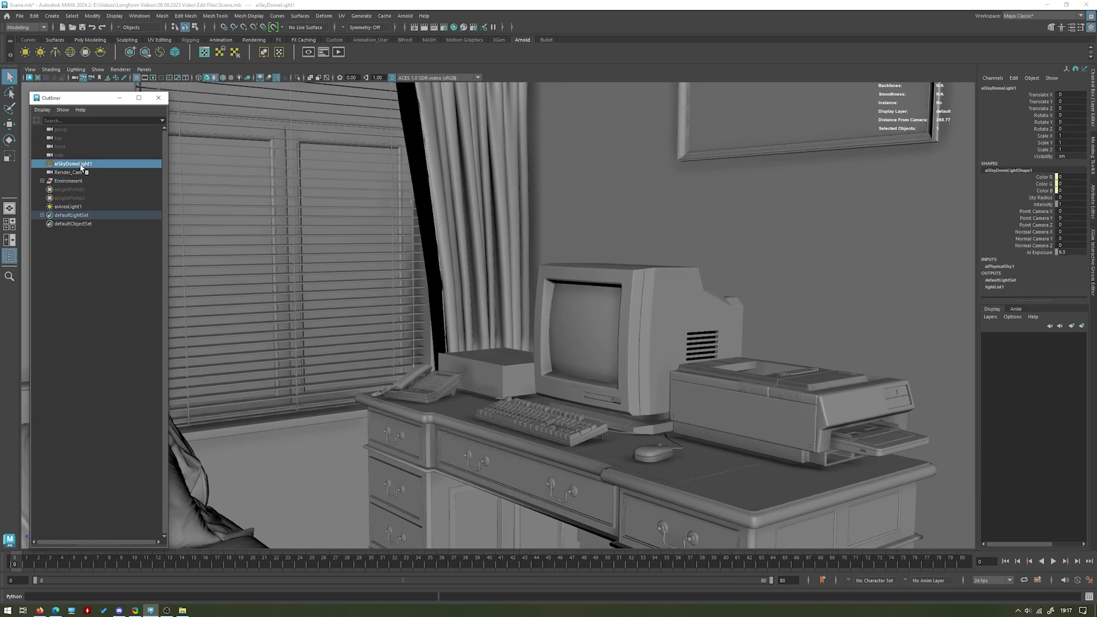
{"action": "key", "text": "ctrl+a"}
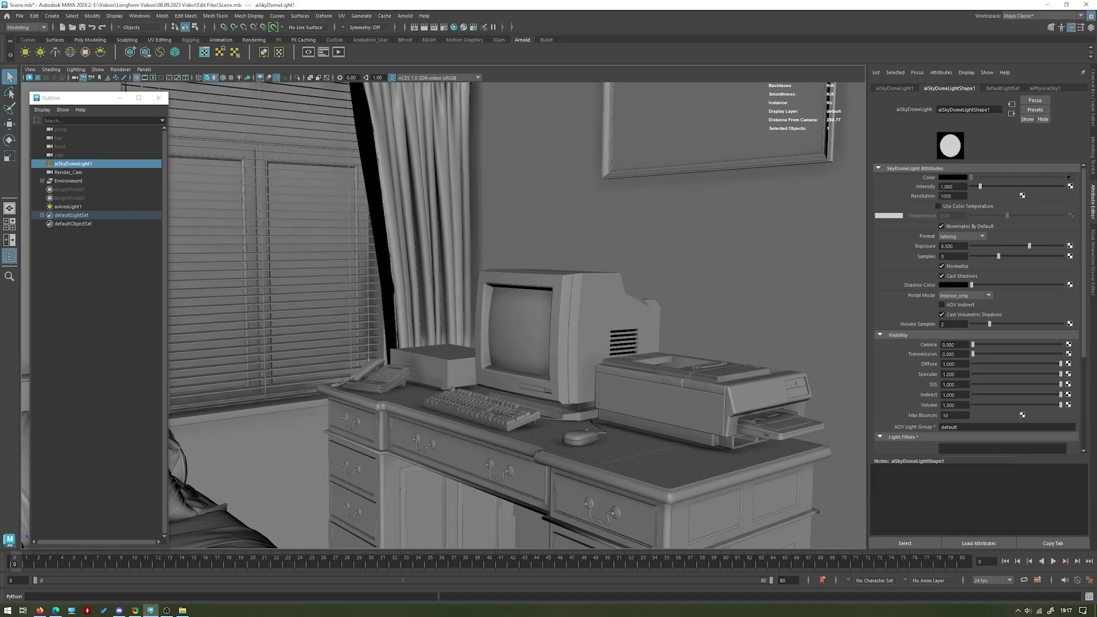
{"action": "left_click", "coordinate": [1051, 88]}
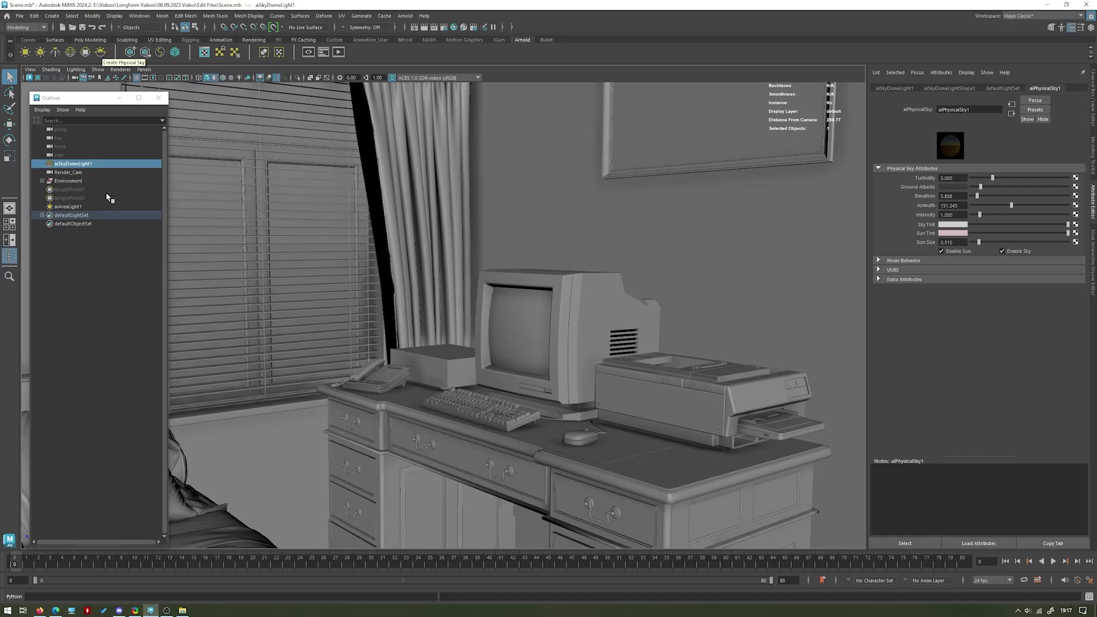
{"action": "left_click", "coordinate": [110, 263]}
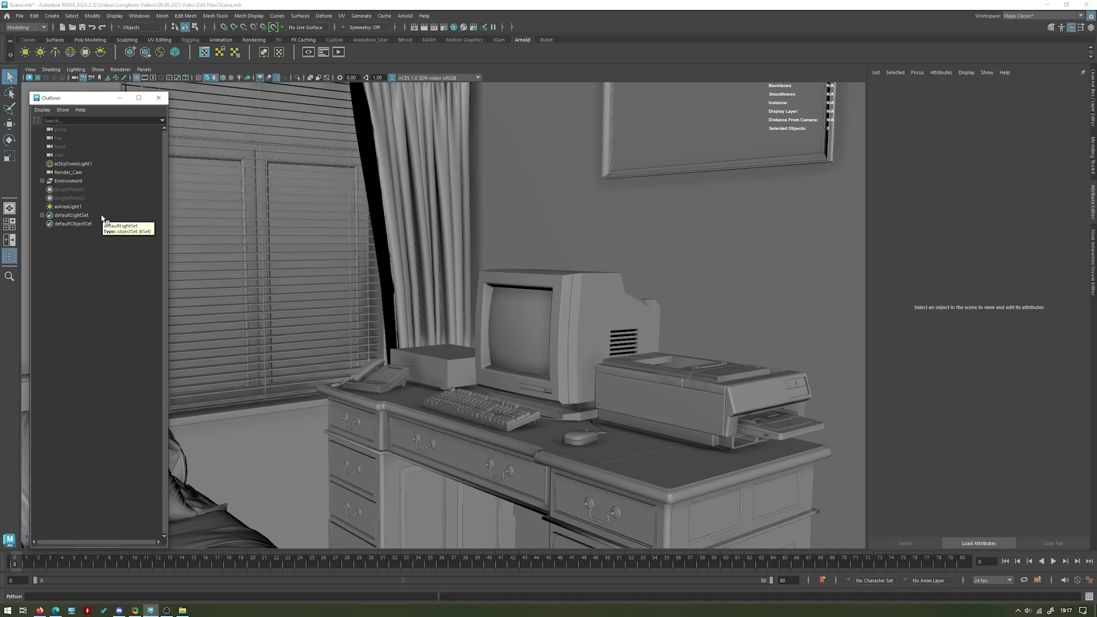
{"action": "key", "text": "ctrl+a"}
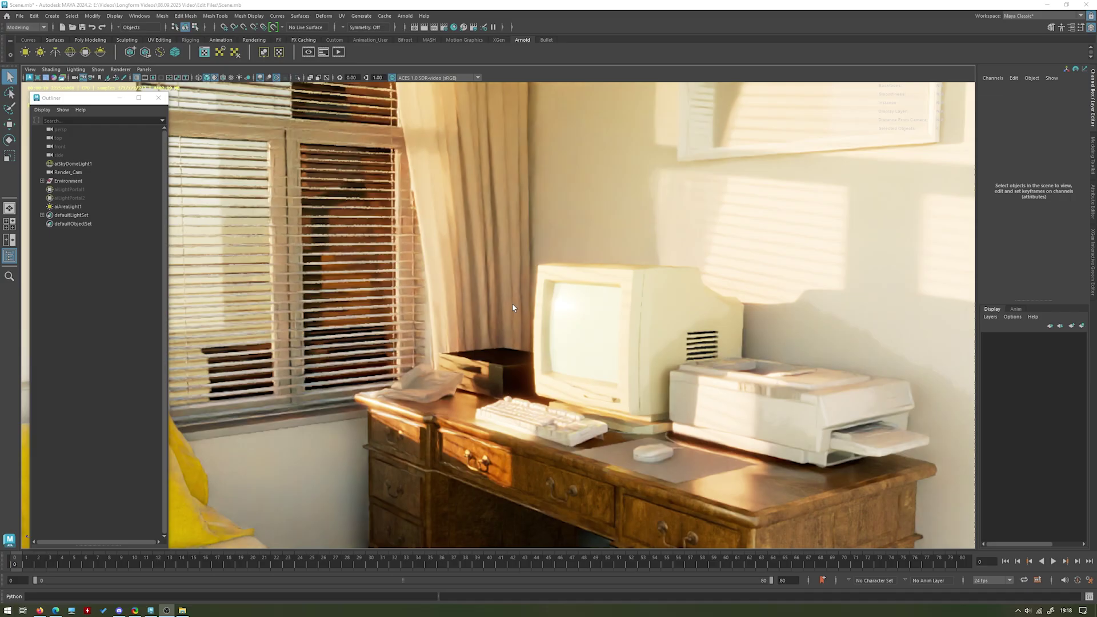
- Return to the four-view layout, deselect the walls and reframe the perspective view around the whole room
{"action": "left_click", "coordinate": [599, 228]}
{"action": "key", "text": "space"}
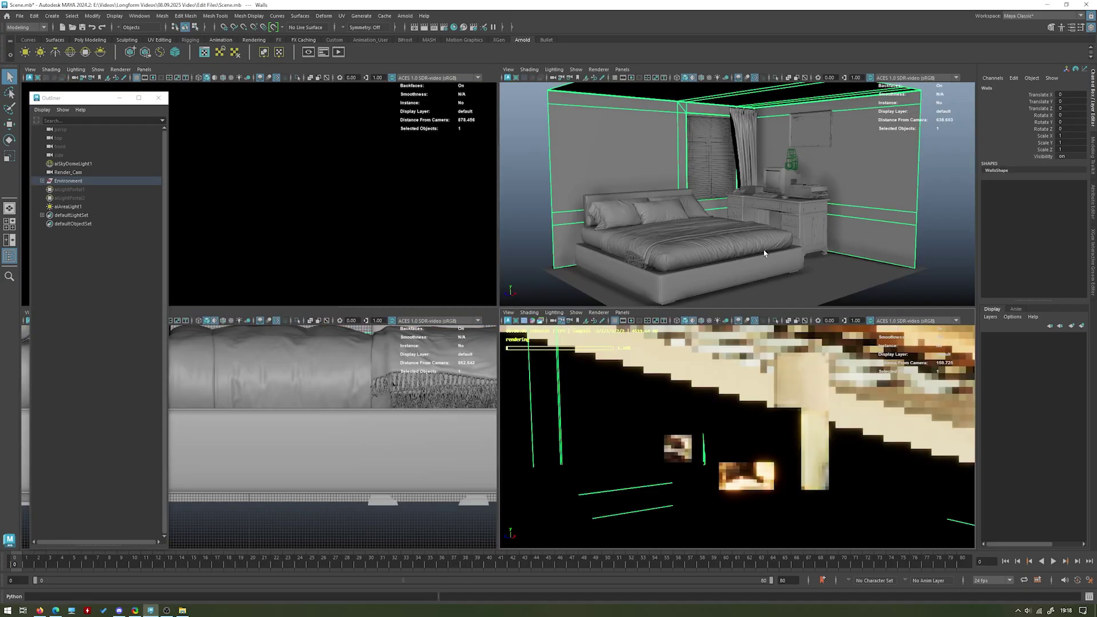
{"action": "left_click", "coordinate": [894, 264]}
{"action": "middle_click_drag", "start_coordinate": [928, 256], "coordinate": [821, 205], "text": "alt"}
{"action": "left_click", "coordinate": [889, 262]}
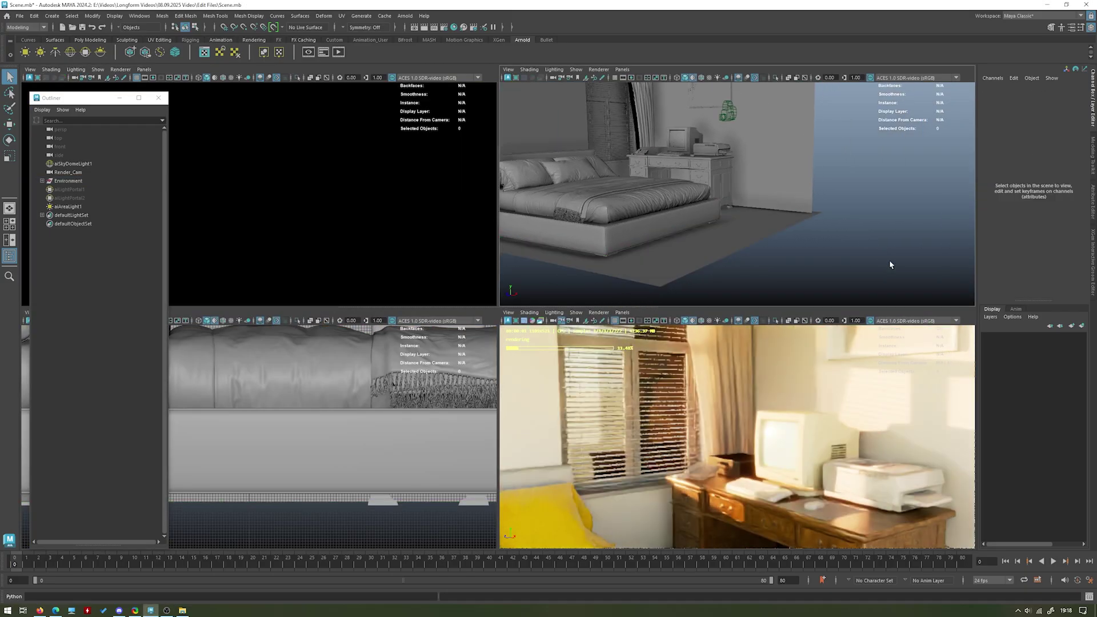
{"action": "right_click_drag", "start_coordinate": [889, 263], "coordinate": [712, 242], "text": "alt"}
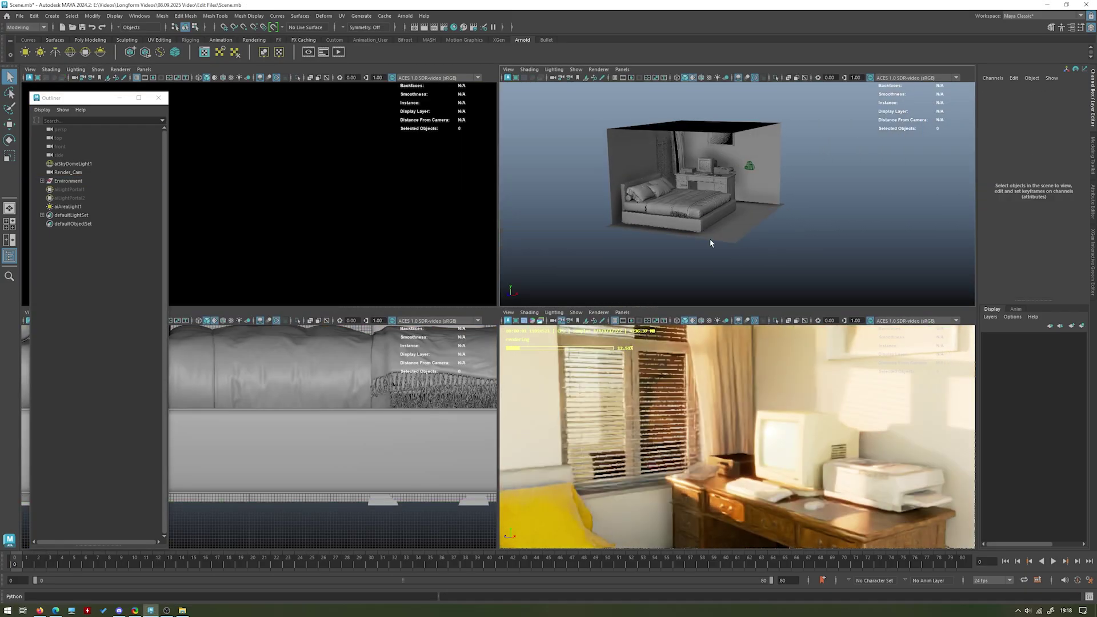
- Select the sky dome light, display its attributes and examine how the dome surrounds the room in the perspective view
{"action": "left_click", "coordinate": [90, 162]}
{"action": "left_click", "coordinate": [1093, 212]}
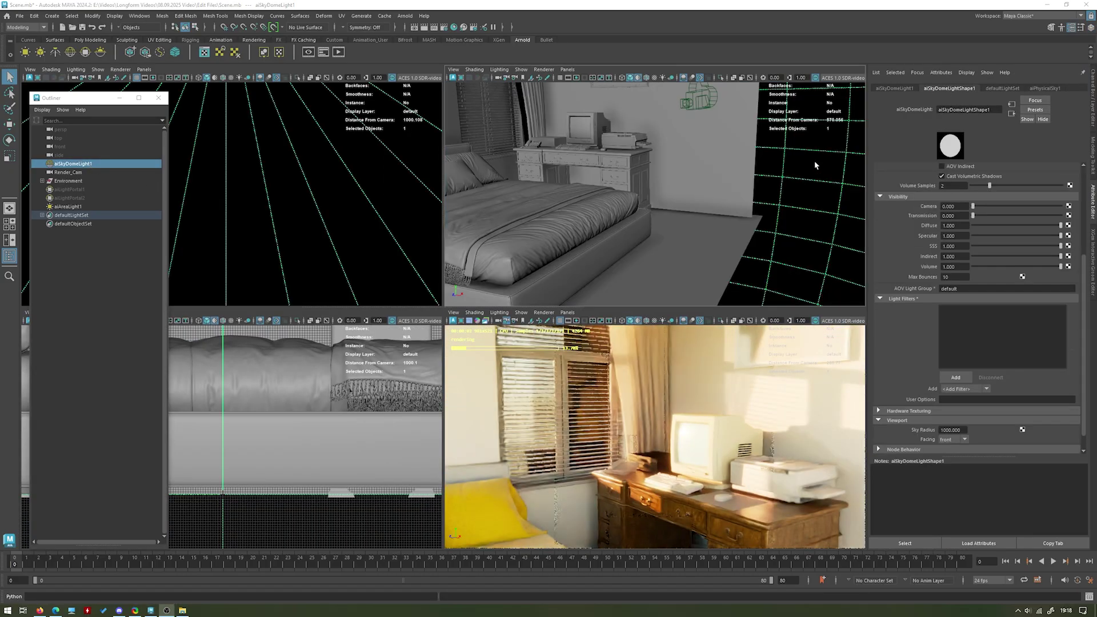
{"action": "right_click_drag", "start_coordinate": [815, 166], "coordinate": [622, 149], "text": "alt"}
{"action": "left_click_drag", "start_coordinate": [622, 149], "coordinate": [747, 178], "text": "alt"}
{"action": "scroll", "coordinate": [700, 176], "scroll_direction": "up", "scroll_amount": 8}
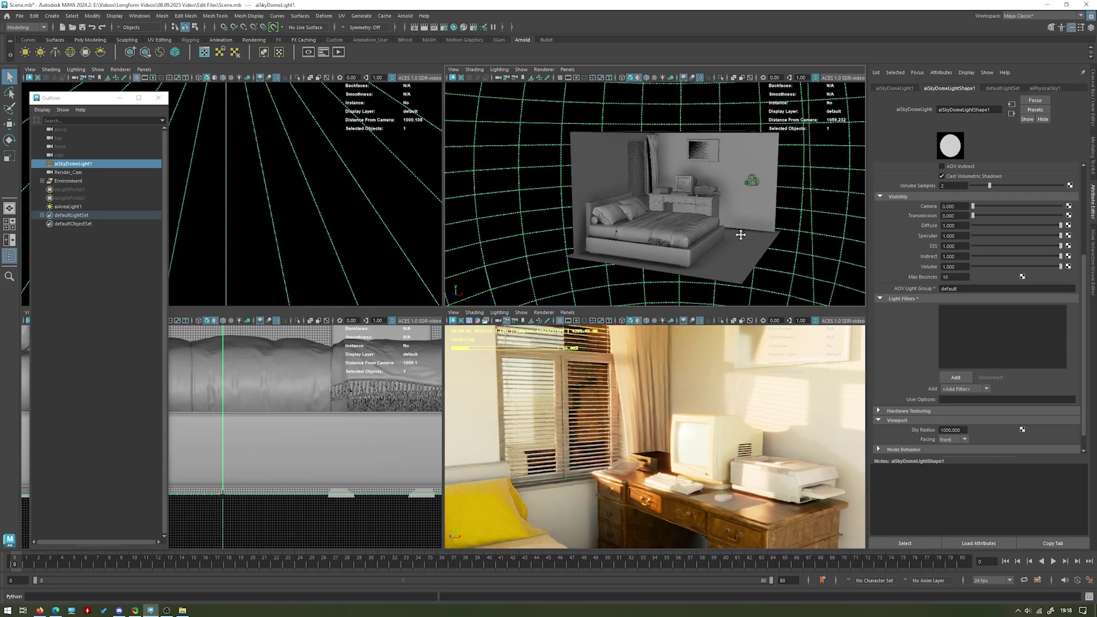
{"action": "left_click_drag", "start_coordinate": [723, 216], "coordinate": [646, 176], "text": "alt"}
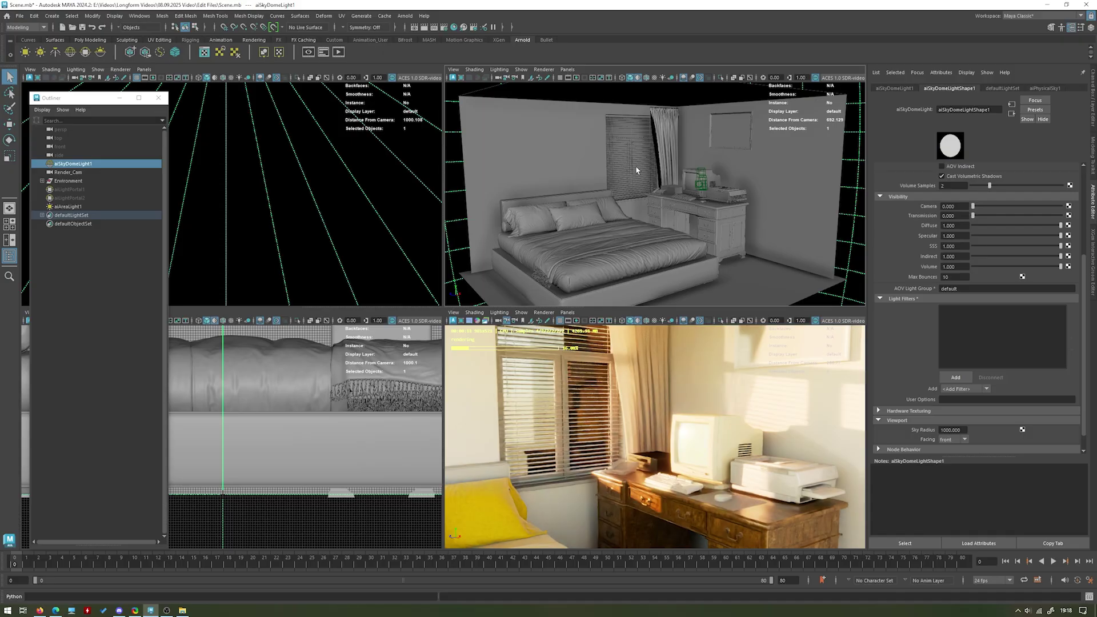
{"action": "right_click_drag", "start_coordinate": [744, 256], "coordinate": [631, 252], "text": "alt"}
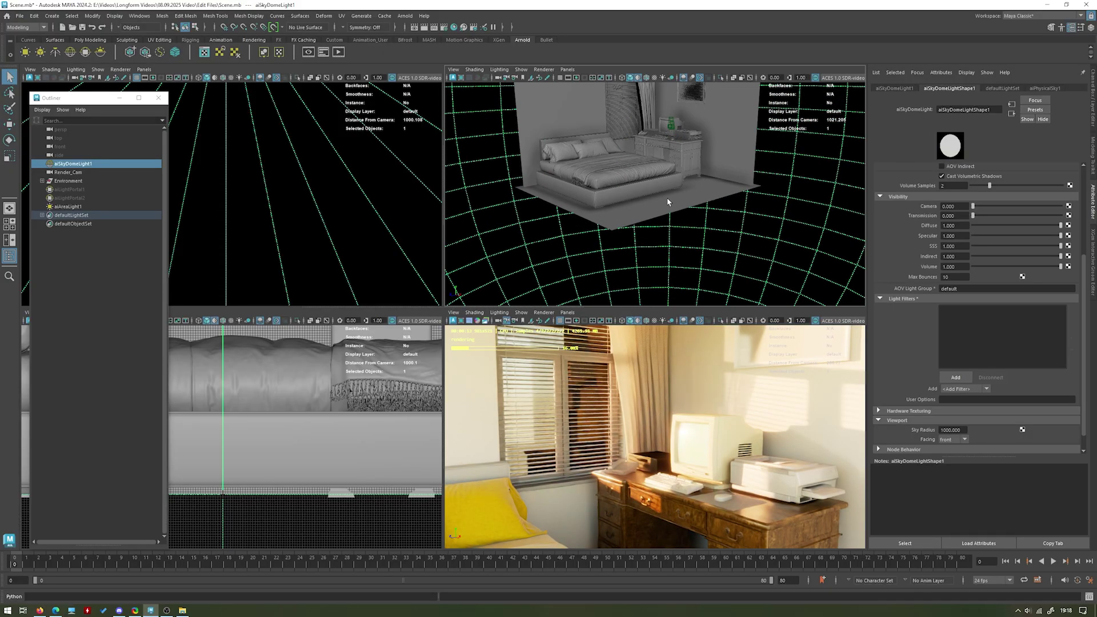
{"action": "left_click_drag", "start_coordinate": [667, 201], "coordinate": [672, 225], "text": "alt"}
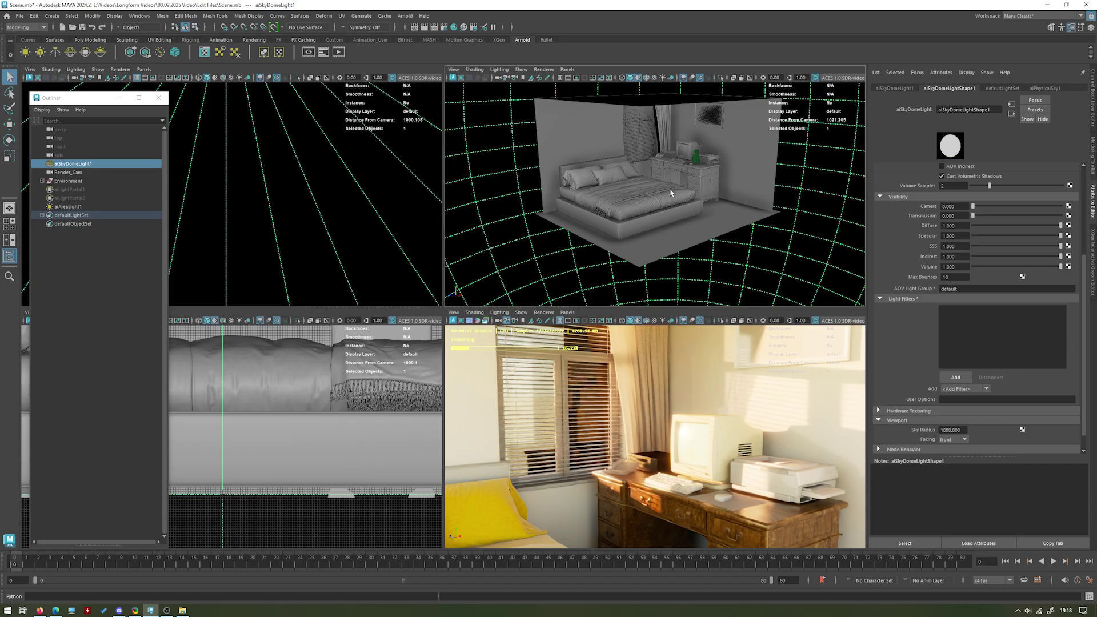
{"action": "right_click_drag", "start_coordinate": [677, 149], "coordinate": [750, 230], "text": "alt"}
{"action": "right_click_drag", "start_coordinate": [708, 194], "coordinate": [616, 173], "text": "alt"}
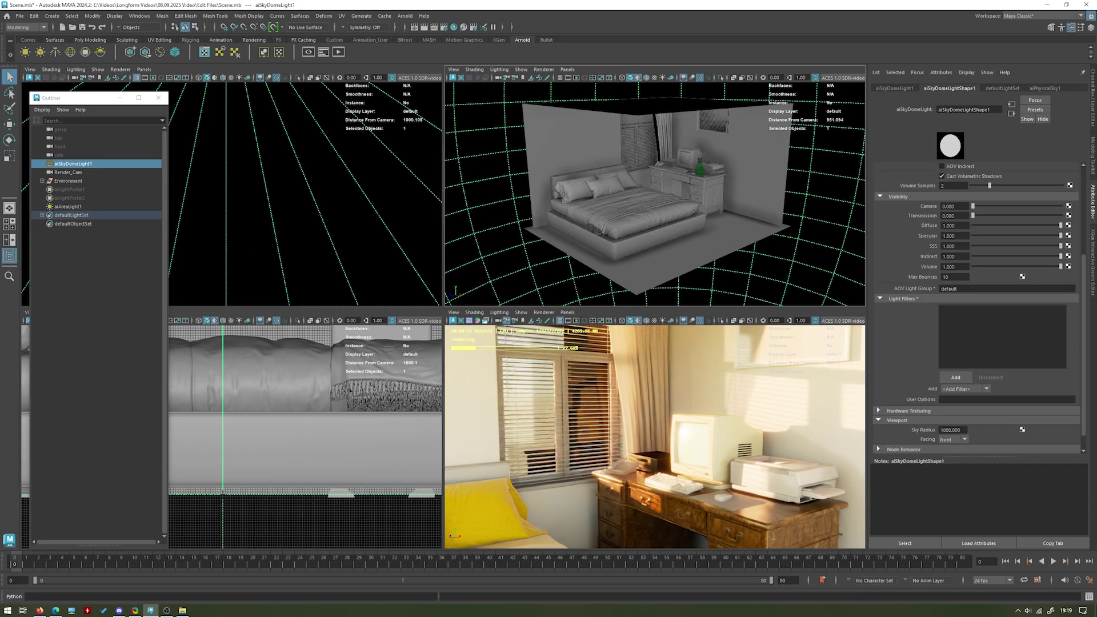
- Inspect the floor and the sky dome in a full-size perspective view, clear the selection and return to the four-view layout
{"action": "left_click", "coordinate": [530, 229]}
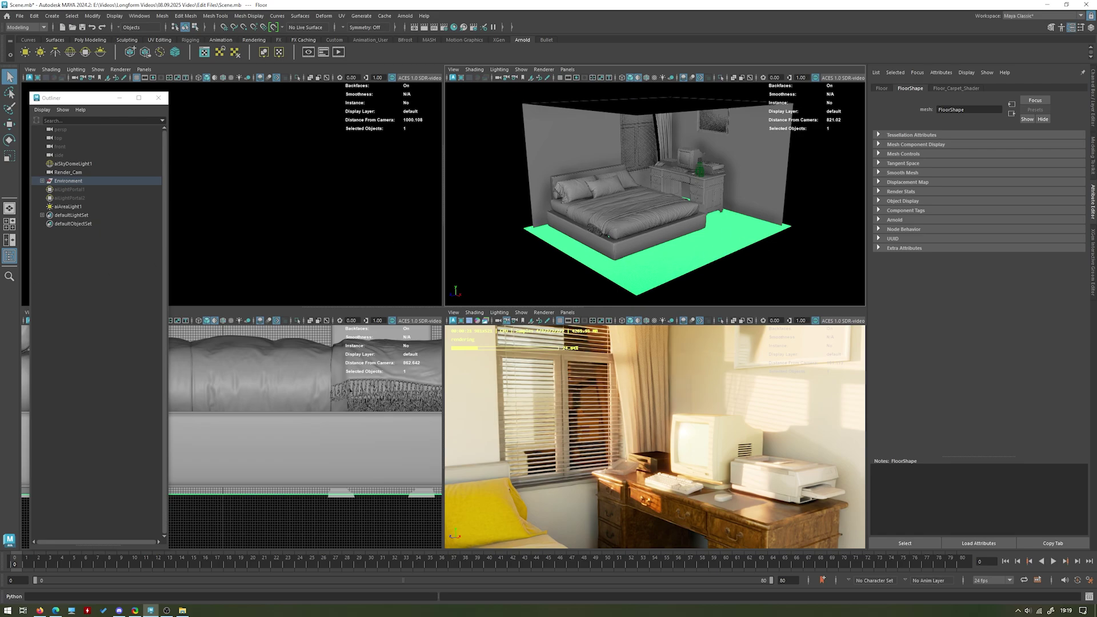
{"action": "left_click", "coordinate": [809, 188]}
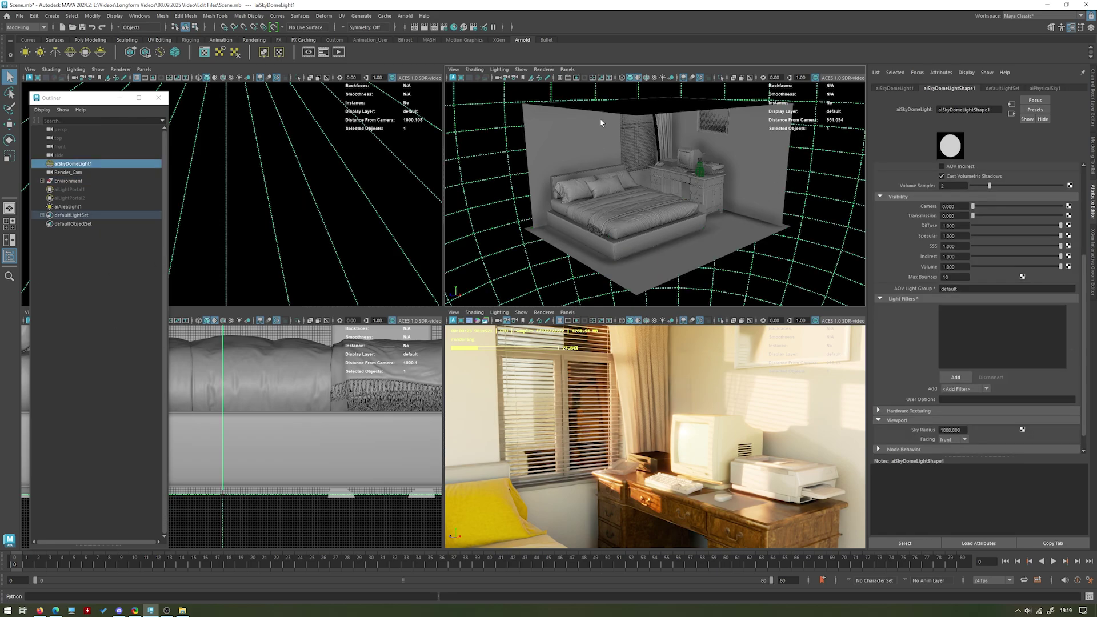
{"action": "scroll", "coordinate": [600, 122], "scroll_direction": "up", "scroll_amount": 3}
{"action": "key", "text": "space"}
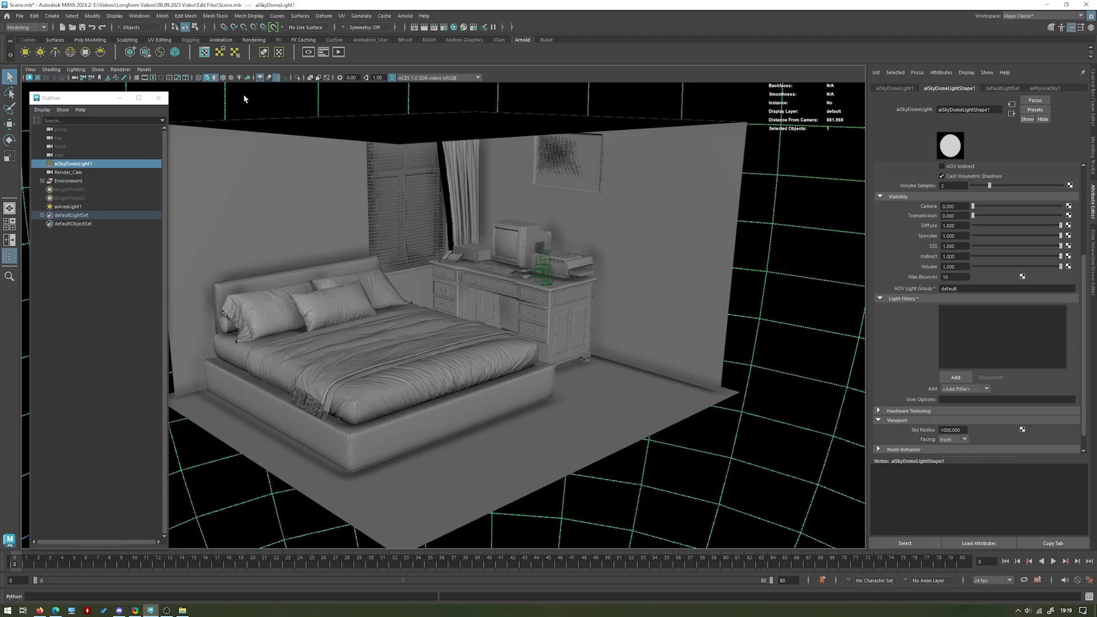
{"action": "left_click", "coordinate": [91, 272]}
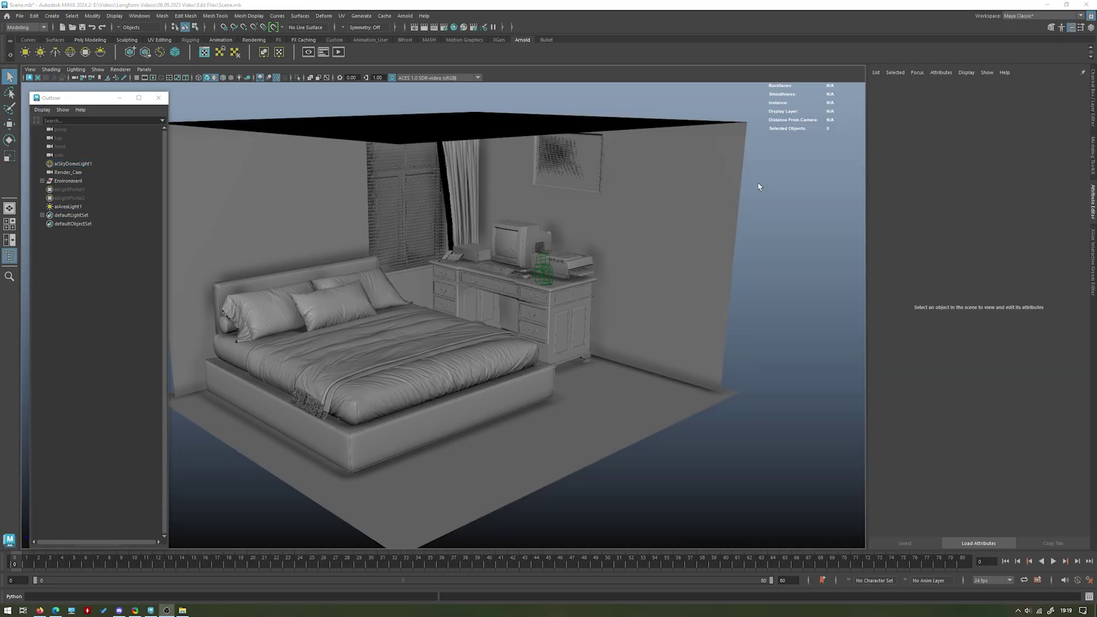
{"action": "left_click_drag", "start_coordinate": [759, 186], "coordinate": [746, 220], "text": "alt"}
{"action": "key", "text": "space"}
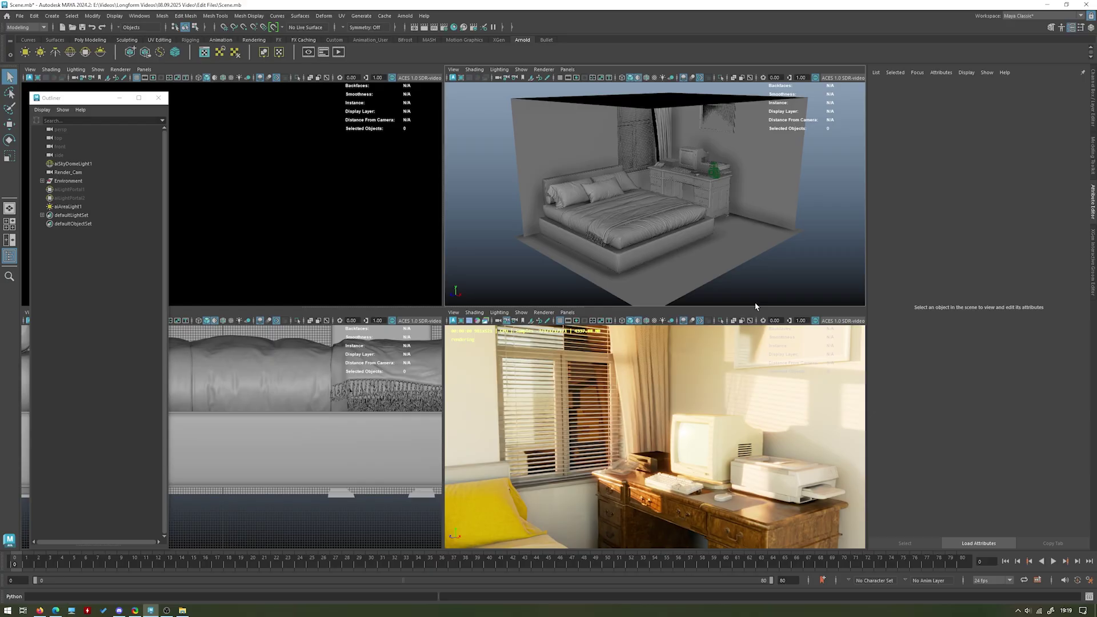
- Switch the render camera view's renderer from Arnold to Viewport 2.0 and show the perspective view at full size
{"action": "left_click", "coordinate": [543, 313]}
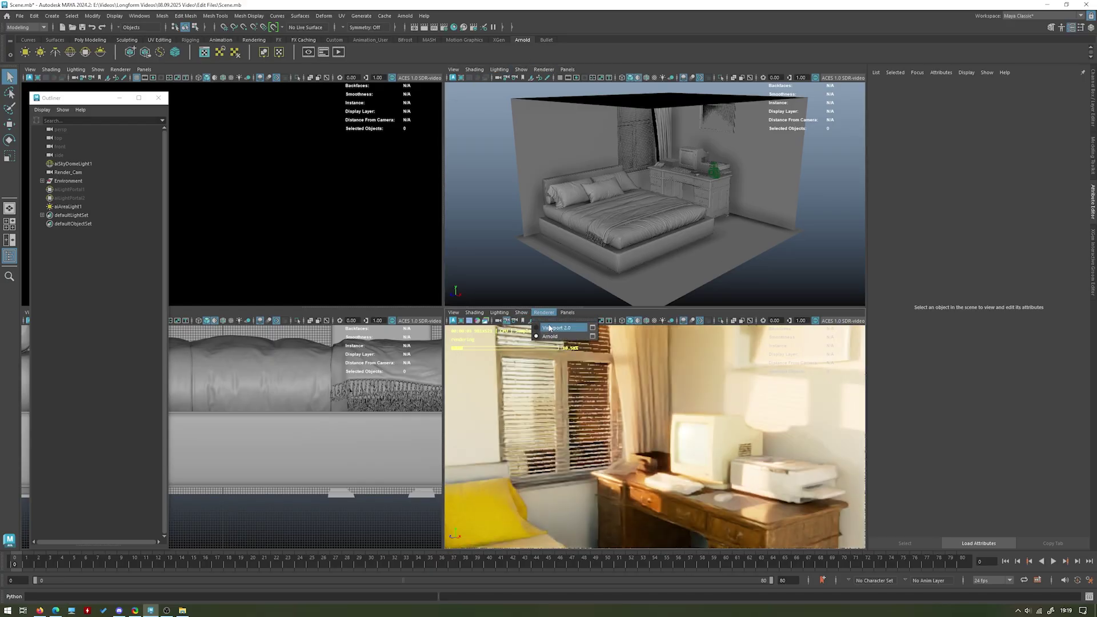
{"action": "left_click", "coordinate": [551, 327]}
{"action": "key", "text": "space"}
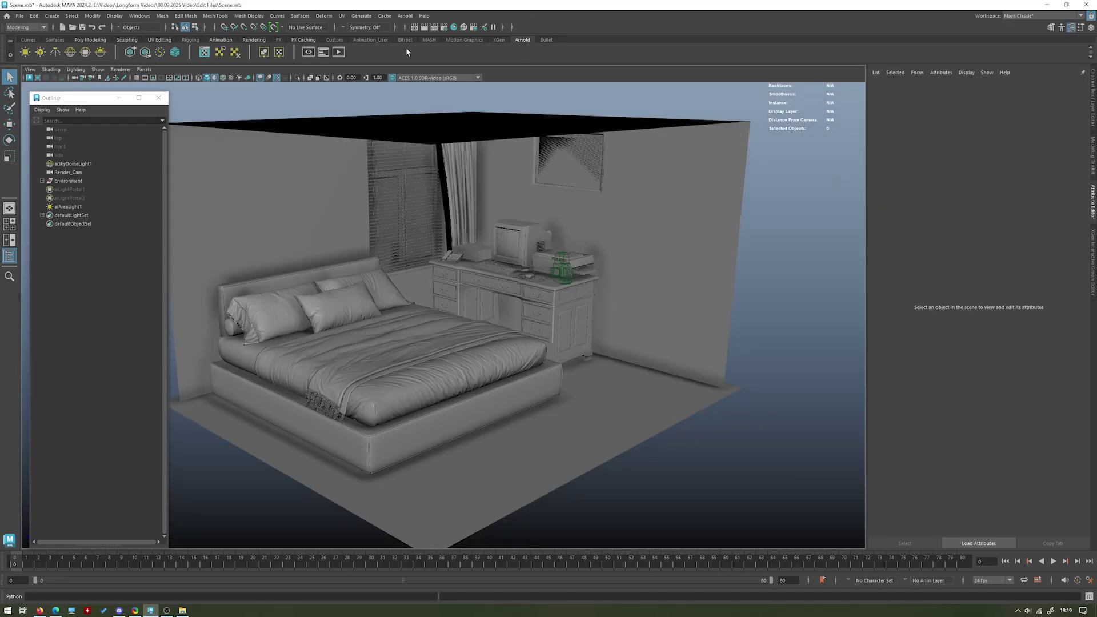
- Create an Arnold light portal and frame it in the perspective view, ready for moving
{"action": "left_click", "coordinate": [85, 53]}
{"action": "right_click_drag", "start_coordinate": [758, 298], "coordinate": [577, 299], "text": "alt"}
{"action": "left_click_drag", "start_coordinate": [577, 300], "coordinate": [629, 303], "text": "alt"}
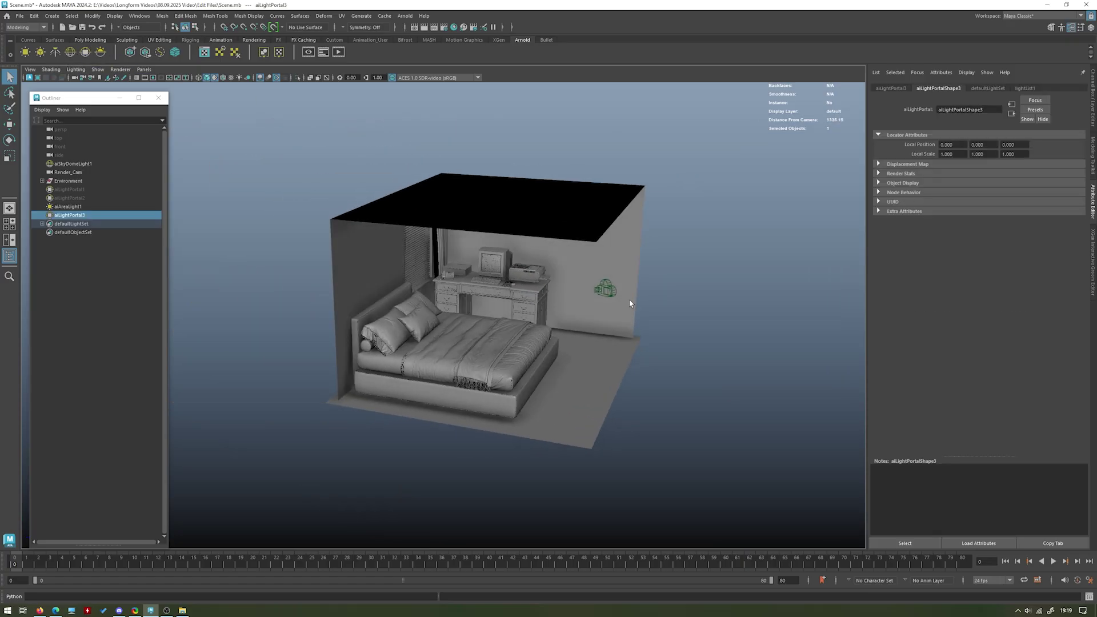
{"action": "key", "text": "w"}
{"action": "left_click_drag", "start_coordinate": [503, 311], "coordinate": [401, 319], "text": "alt"}
{"action": "key", "text": "f"}
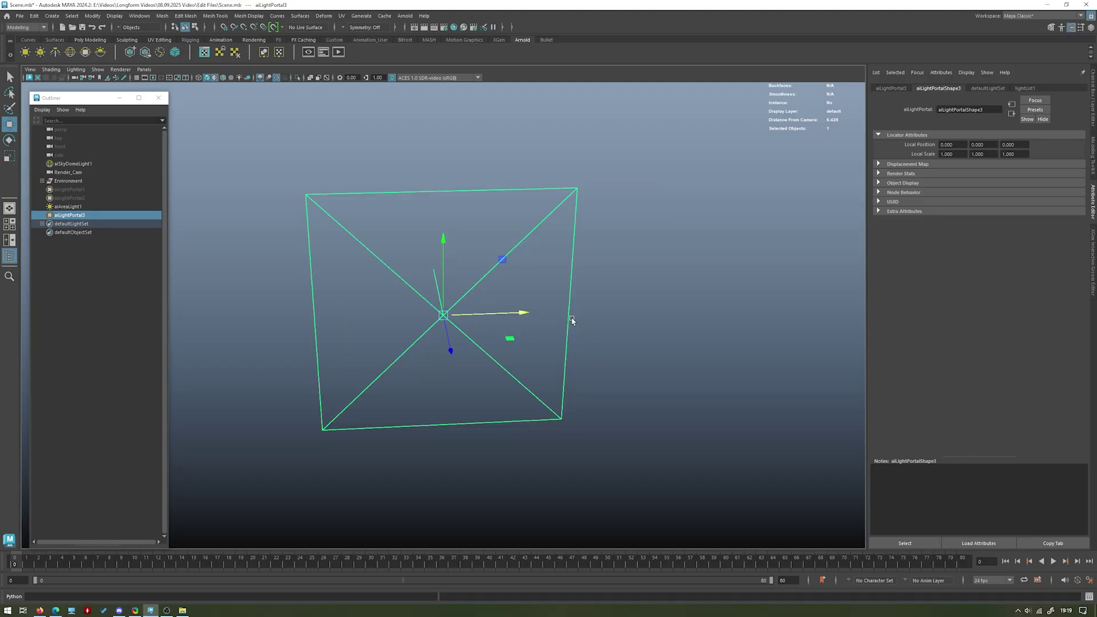
- Rotate the new light portal about its vertical axis so that its direction line points towards the window wall
{"action": "right_click_drag", "start_coordinate": [573, 318], "coordinate": [494, 295], "text": "alt"}
{"action": "left_click_drag", "start_coordinate": [494, 294], "coordinate": [565, 252], "text": "alt"}
{"action": "right_click_drag", "start_coordinate": [565, 251], "coordinate": [314, 234], "text": "alt"}
{"action": "left_click_drag", "start_coordinate": [314, 235], "coordinate": [600, 444], "text": "alt"}
{"action": "key", "text": "r"}
{"action": "key", "text": "e"}
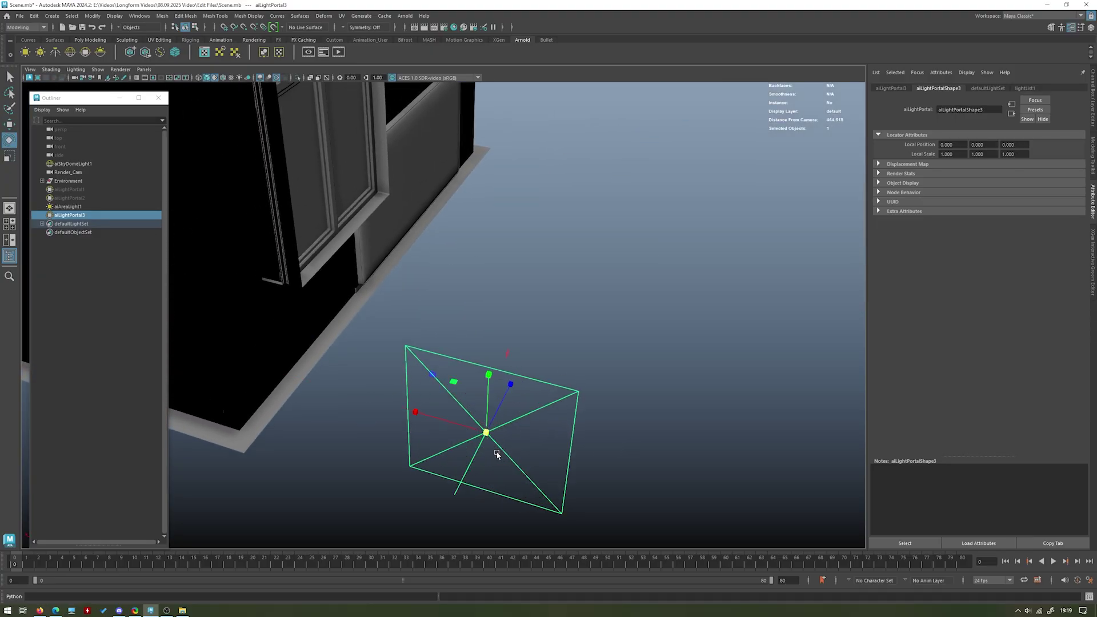
{"action": "left_click_drag", "start_coordinate": [518, 490], "coordinate": [468, 499]}
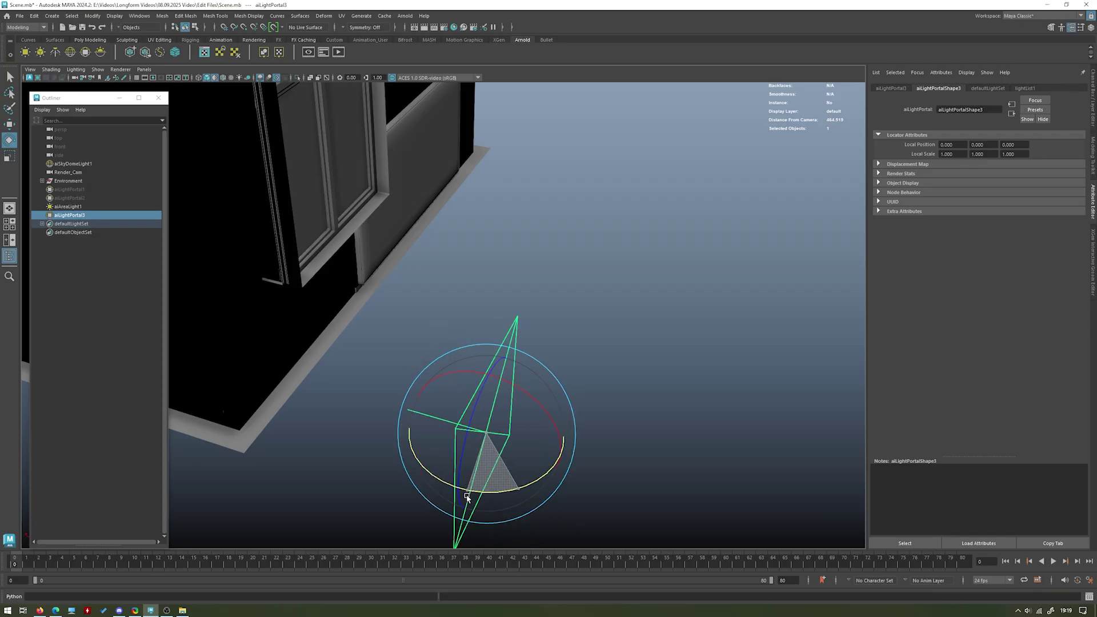
- Move the light portal across to the outside of the room, in front of the window
{"action": "key", "text": "w"}
{"action": "left_click_drag", "start_coordinate": [591, 431], "coordinate": [531, 125], "text": "alt"}
{"action": "key", "text": "f"}
{"action": "scroll", "coordinate": [589, 167], "scroll_direction": "down", "scroll_amount": 6}
{"action": "left_click_drag", "start_coordinate": [534, 214], "coordinate": [491, 230], "text": "alt"}
{"action": "scroll", "coordinate": [492, 231], "scroll_direction": "up", "scroll_amount": 3}
{"action": "left_click_drag", "start_coordinate": [594, 342], "coordinate": [504, 328], "text": "alt"}
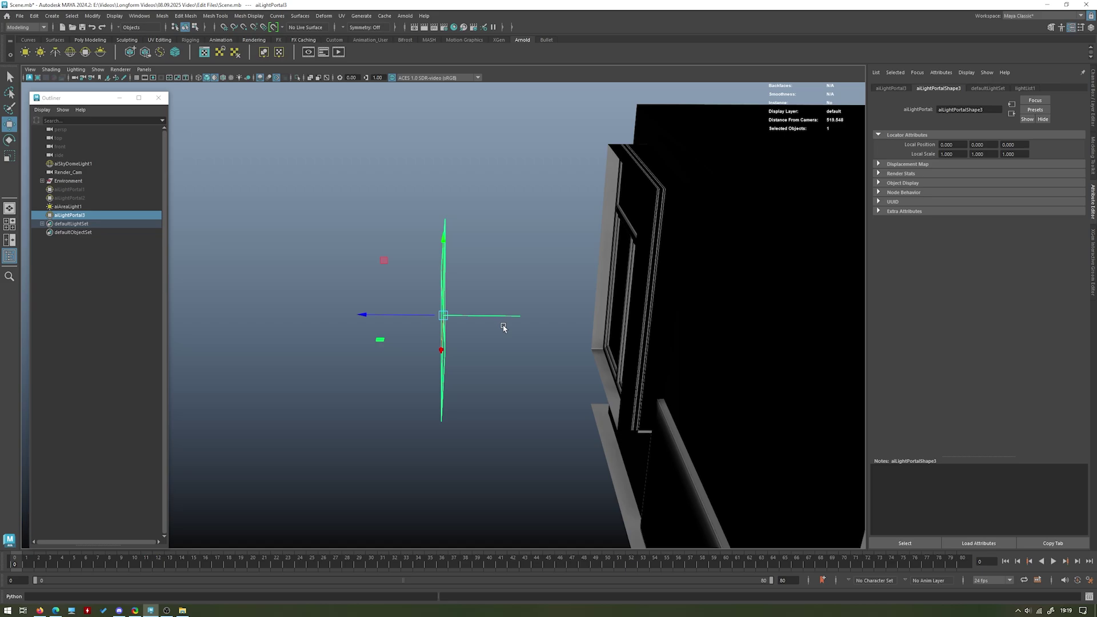
{"action": "left_click_drag", "start_coordinate": [426, 309], "coordinate": [528, 345], "text": "alt"}
{"action": "middle_click_drag", "start_coordinate": [495, 329], "coordinate": [499, 409], "text": "alt"}
{"action": "left_click_drag", "start_coordinate": [500, 409], "coordinate": [531, 440], "text": "alt"}
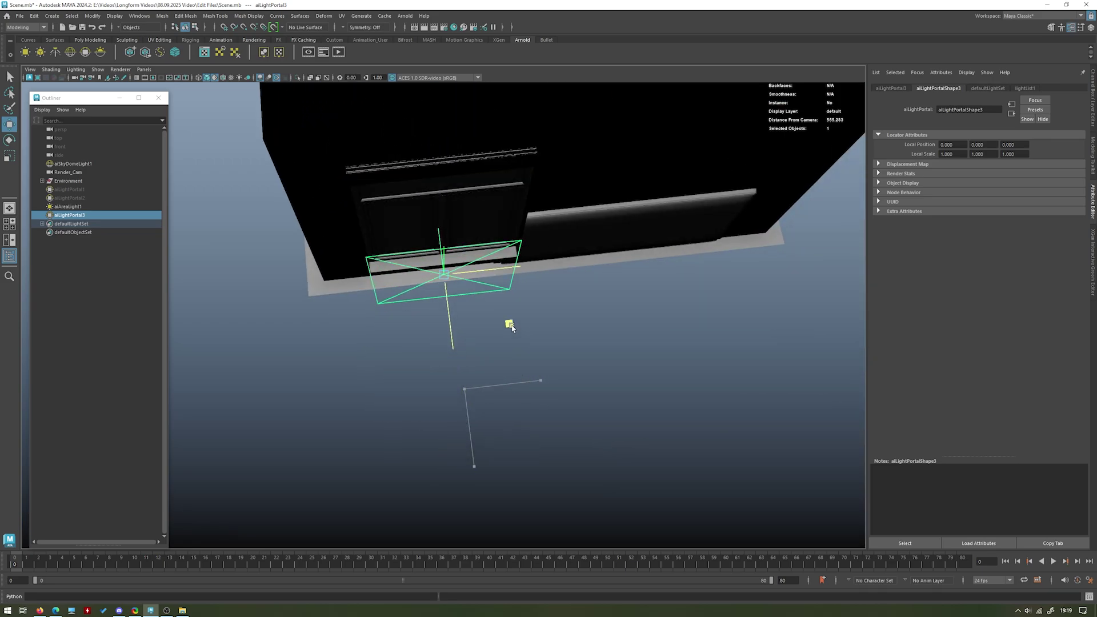
{"action": "middle_click_drag", "start_coordinate": [511, 327], "coordinate": [512, 289]}
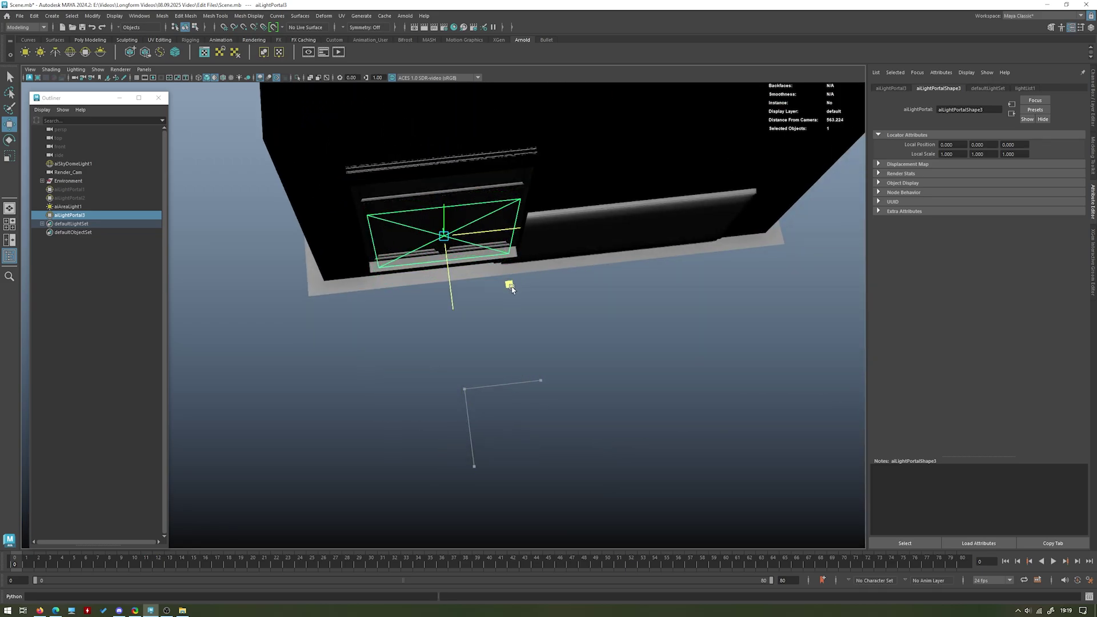
- Scale and reposition the light portal so that its outline fits the window frame
{"action": "left_click_drag", "start_coordinate": [511, 289], "coordinate": [443, 211], "text": "alt"}
{"action": "key", "text": "r"}
{"action": "key", "text": "w"}
{"action": "key", "text": "r"}
{"action": "key", "text": "w"}
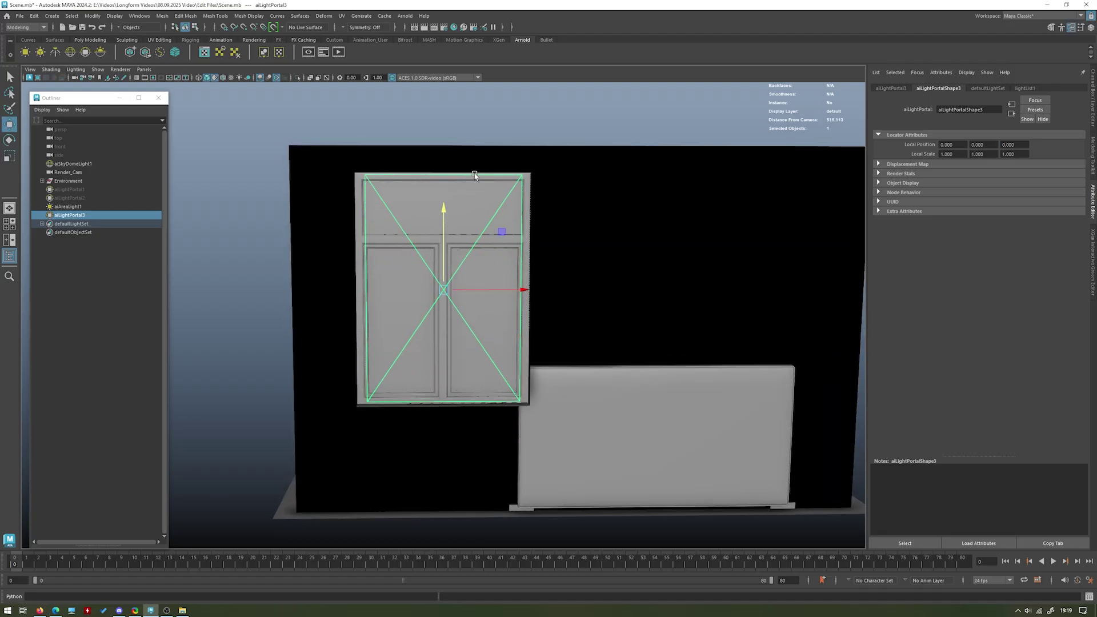
- Check the light portal's fit over the window from several angles around the room, and leave it deselected
{"action": "left_click", "coordinate": [625, 119]}
{"action": "left_click_drag", "start_coordinate": [625, 118], "coordinate": [582, 314], "text": "alt"}
{"action": "right_click_drag", "start_coordinate": [583, 314], "coordinate": [756, 372], "text": "alt"}
{"action": "left_click_drag", "start_coordinate": [756, 372], "coordinate": [611, 335], "text": "alt"}
{"action": "right_click_drag", "start_coordinate": [611, 335], "coordinate": [645, 337], "text": "alt"}
{"action": "left_click_drag", "start_coordinate": [397, 194], "coordinate": [370, 218], "text": "alt"}
{"action": "left_click", "coordinate": [343, 243]}
{"action": "left_click_drag", "start_coordinate": [358, 259], "coordinate": [401, 269], "text": "alt"}
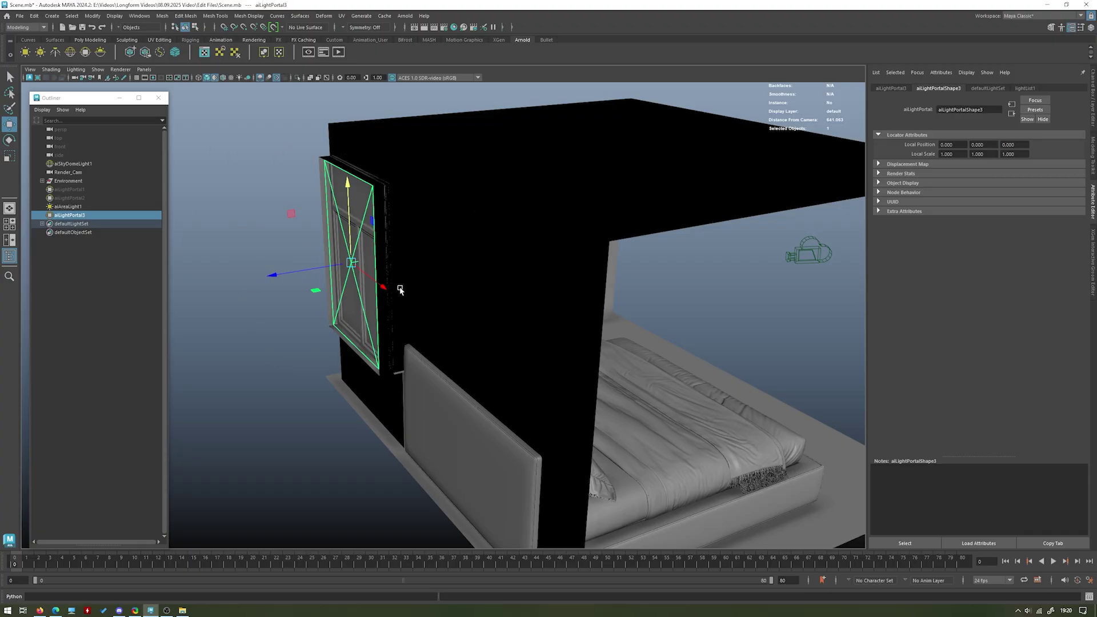
{"action": "scroll", "coordinate": [400, 290], "scroll_direction": "down", "scroll_amount": 3}
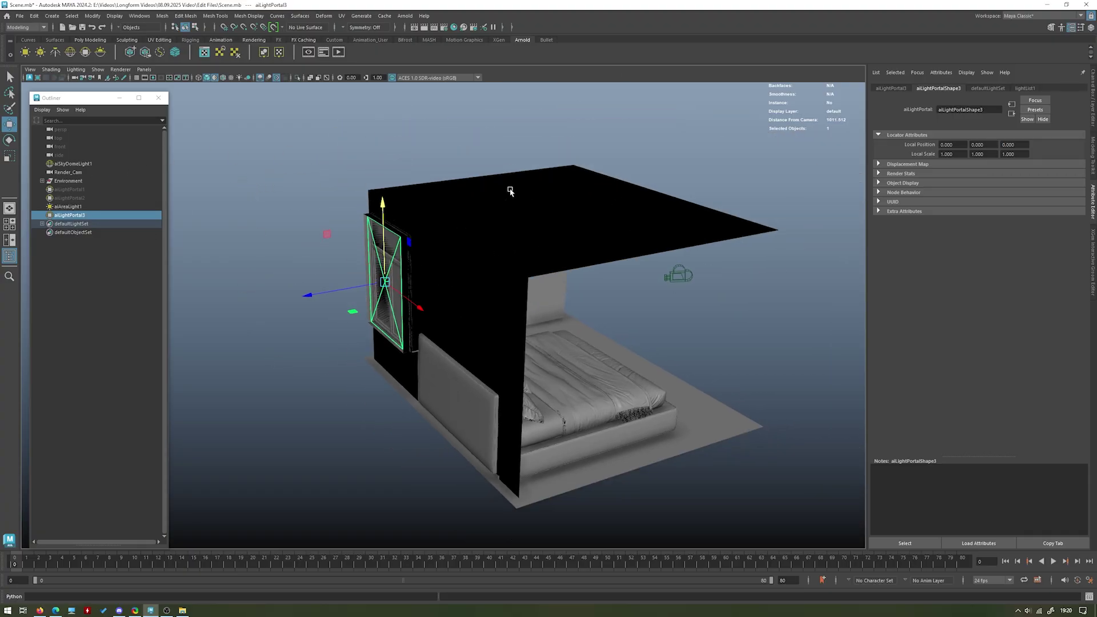
{"action": "scroll", "coordinate": [434, 273], "scroll_direction": "up", "scroll_amount": 3}
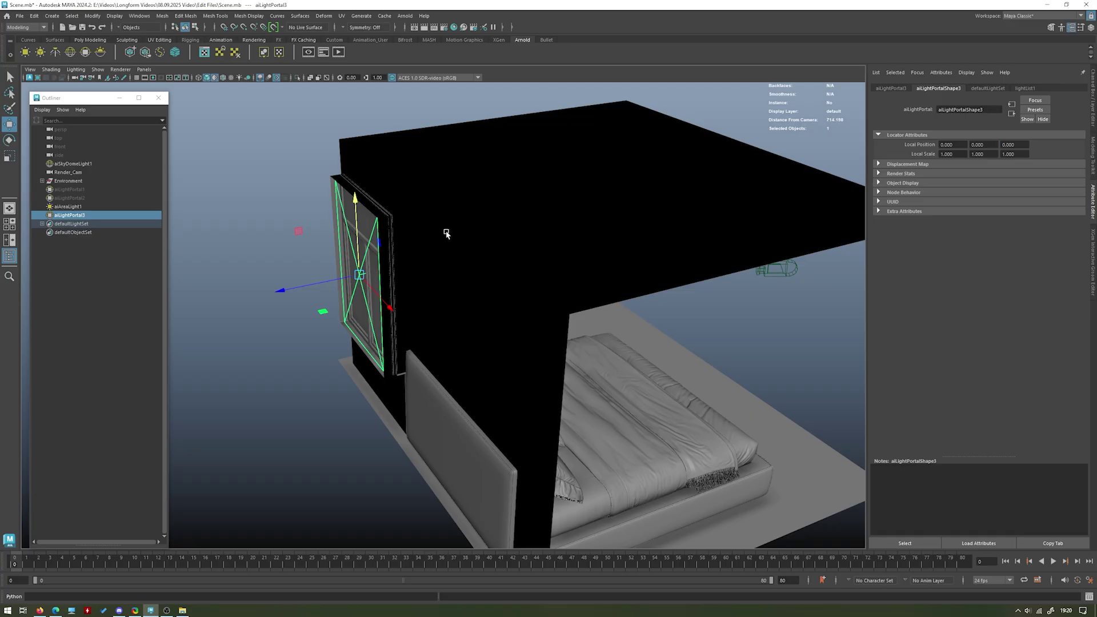
{"action": "left_click_drag", "start_coordinate": [759, 270], "coordinate": [695, 257], "text": "alt"}
{"action": "left_click", "coordinate": [792, 302]}
- Show the render camera view at full size and render it with Arnold, with the Select tool active
{"action": "key", "text": "space"}
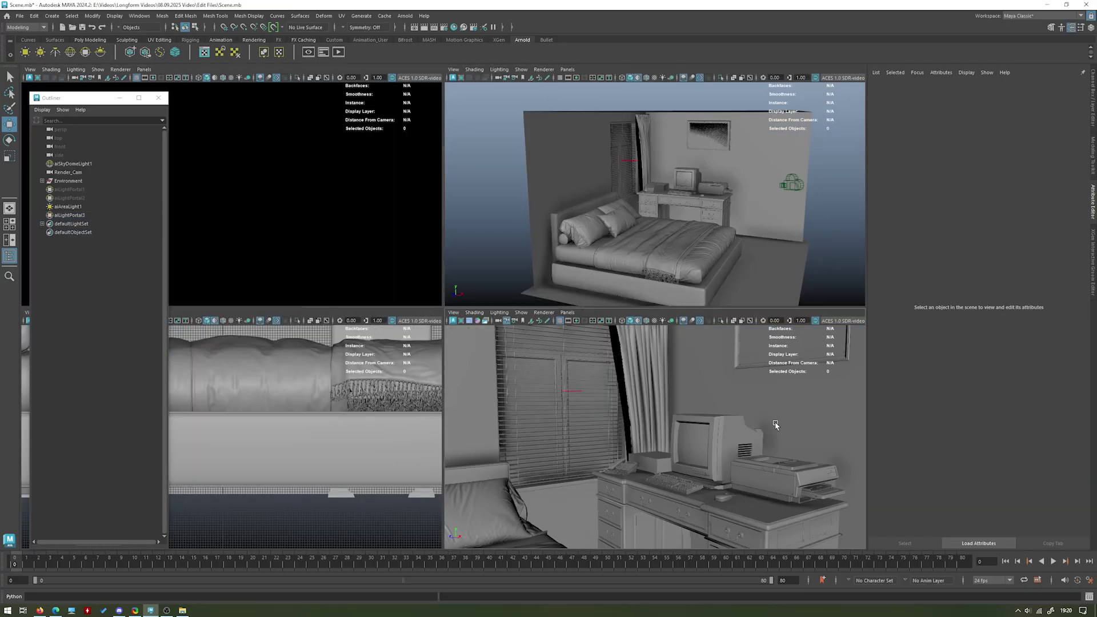
{"action": "key", "text": "space"}
{"action": "left_click", "coordinate": [120, 69]}
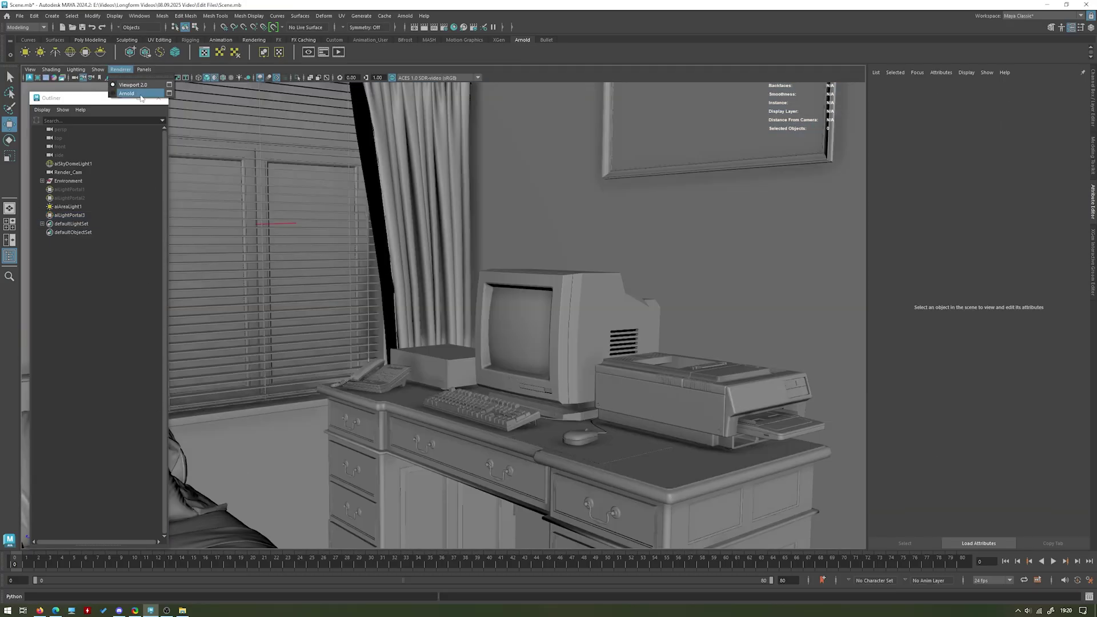
{"action": "left_click", "coordinate": [140, 94]}
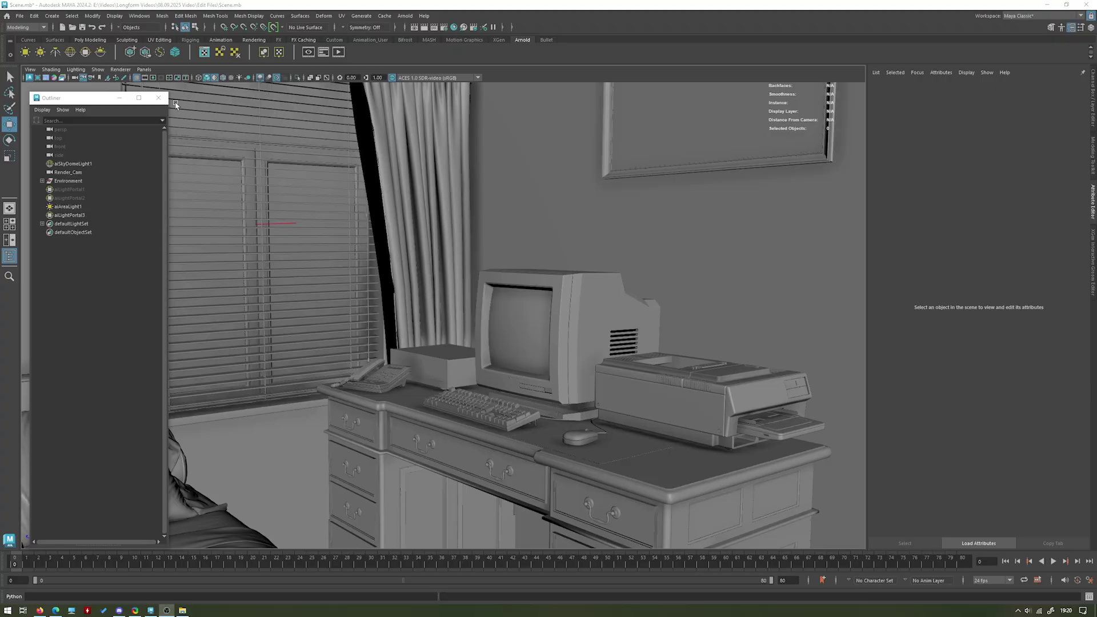
{"action": "key", "text": "q"}
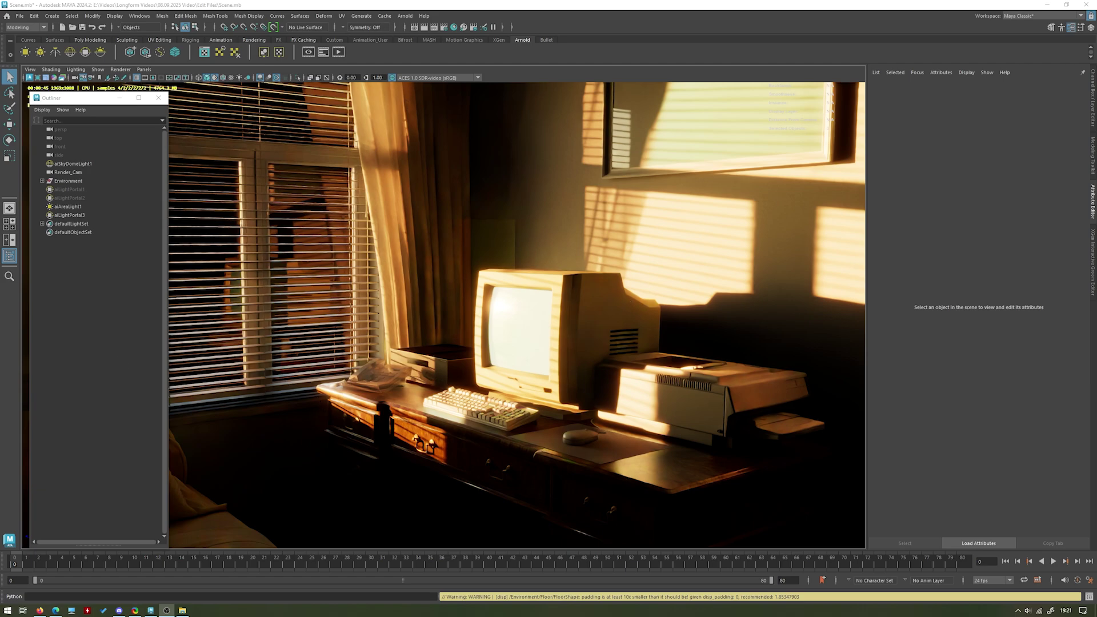
- Try several azimuth values for the sky dome light's physical sky, ranging from about 61 to 287, and set it to 157.5
{"action": "left_click", "coordinate": [89, 162]}
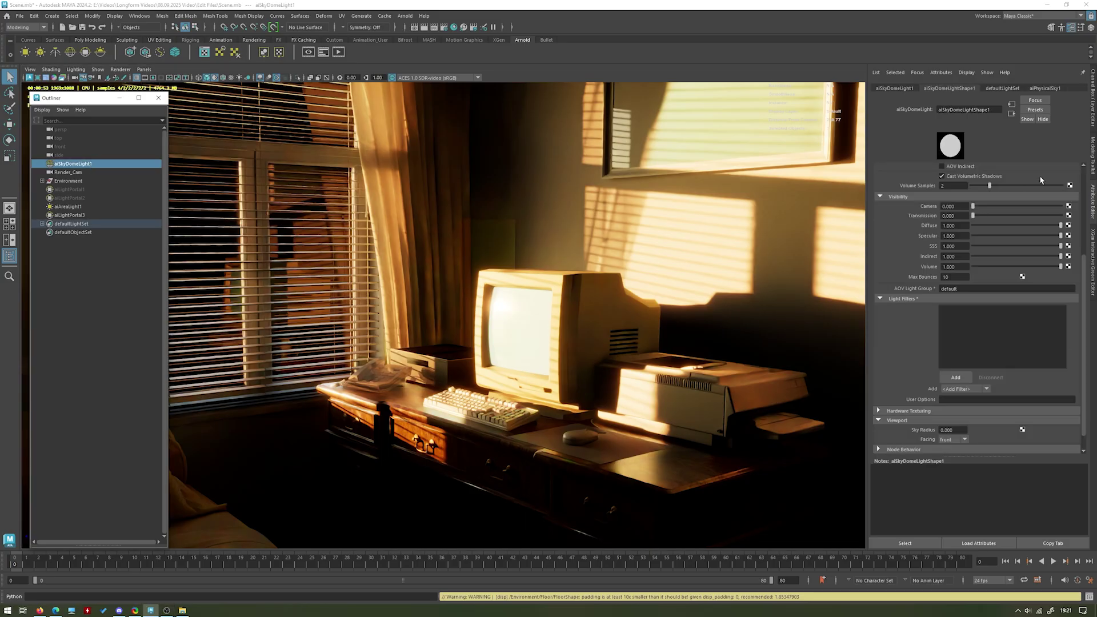
{"action": "left_click", "coordinate": [1045, 89]}
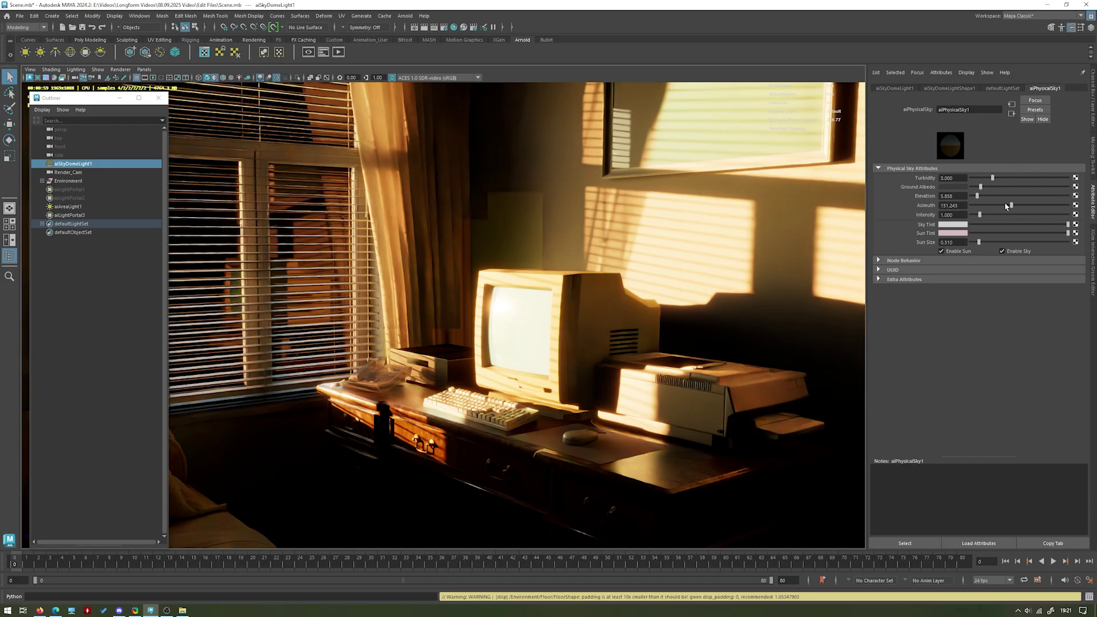
{"action": "left_click_drag", "start_coordinate": [1011, 205], "coordinate": [986, 205]}
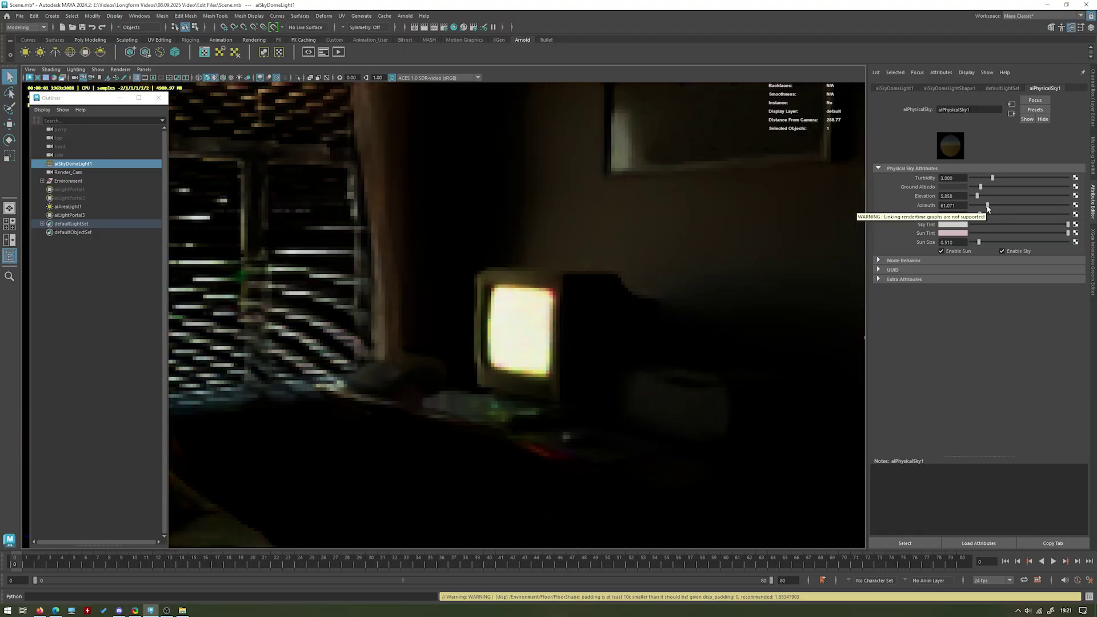
{"action": "left_click_drag", "start_coordinate": [988, 206], "coordinate": [1016, 205]}
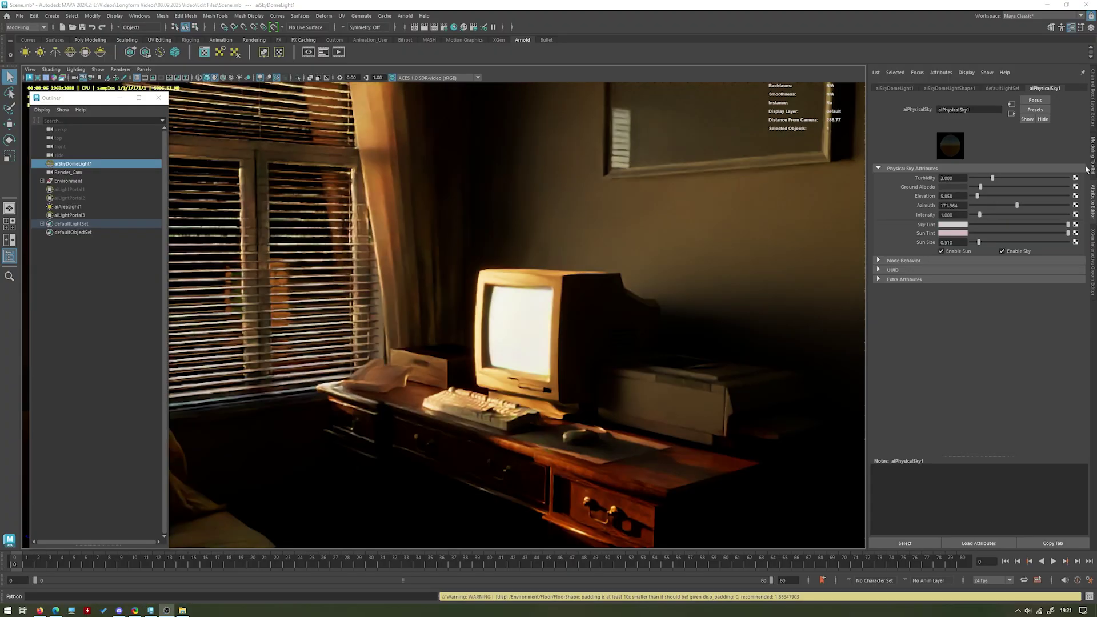
{"action": "left_click_drag", "start_coordinate": [1019, 205], "coordinate": [1051, 205]}
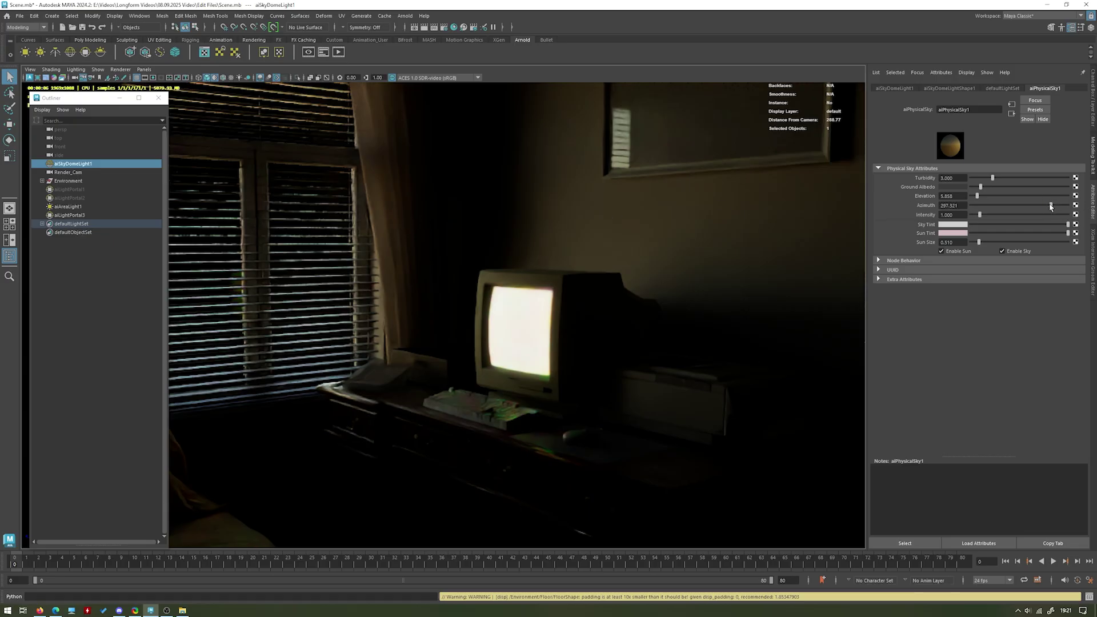
{"action": "left_click_drag", "start_coordinate": [1052, 205], "coordinate": [1020, 205]}
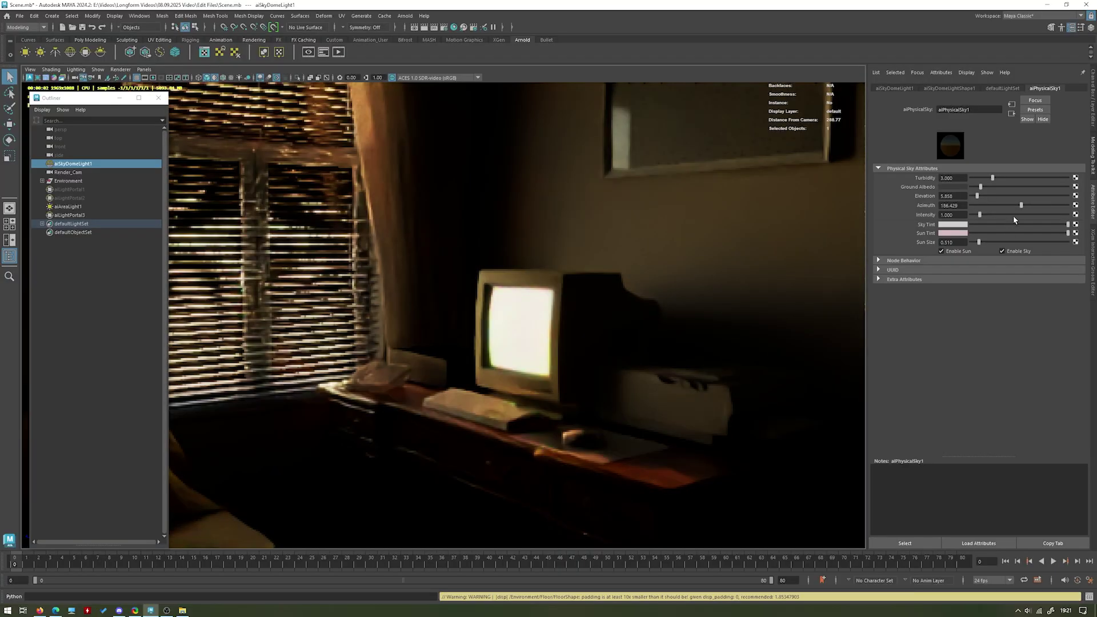
{"action": "left_click_drag", "start_coordinate": [1020, 208], "coordinate": [1013, 209]}
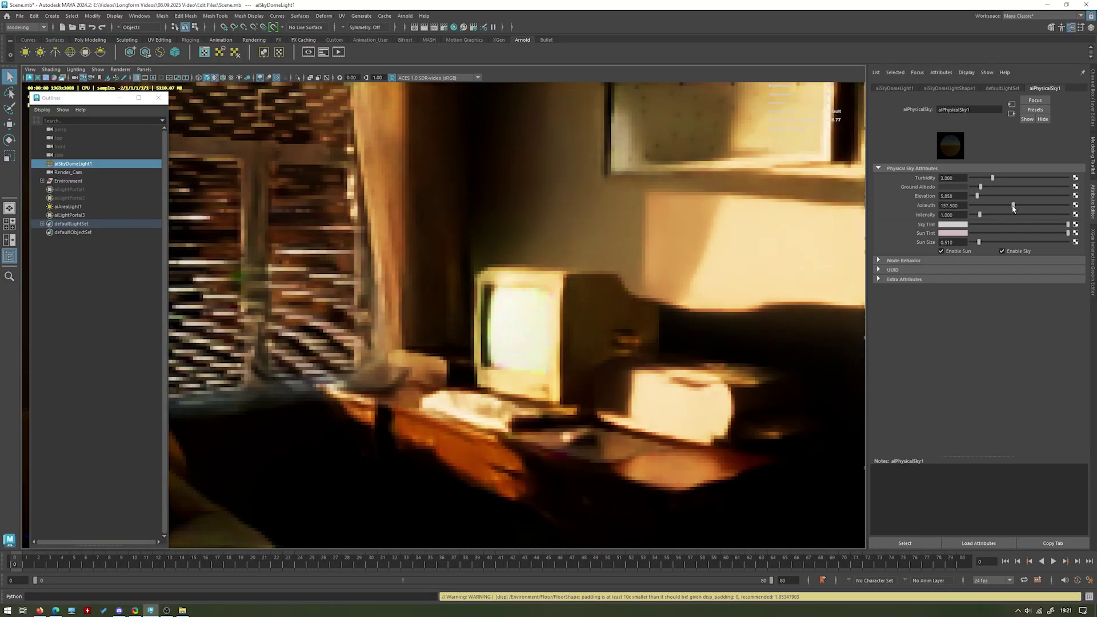
- Set the physical sky's azimuth to 154.286, and try an elevation of 42.188 before undoing the elevation change
{"action": "left_click_drag", "start_coordinate": [1012, 206], "coordinate": [1011, 205]}
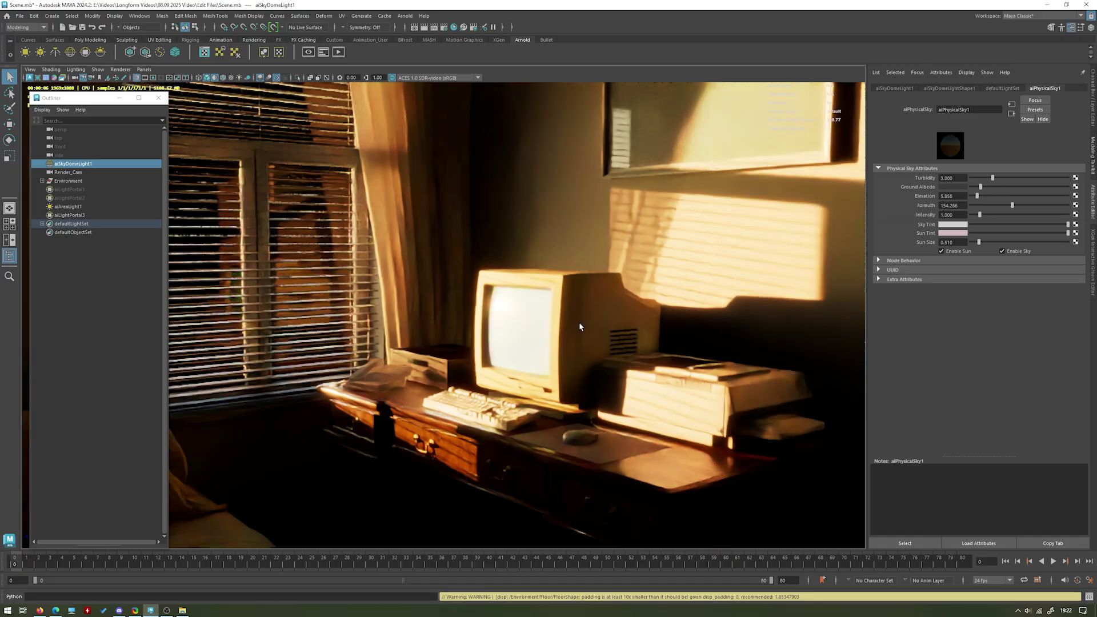
{"action": "left_click_drag", "start_coordinate": [976, 195], "coordinate": [1015, 196]}
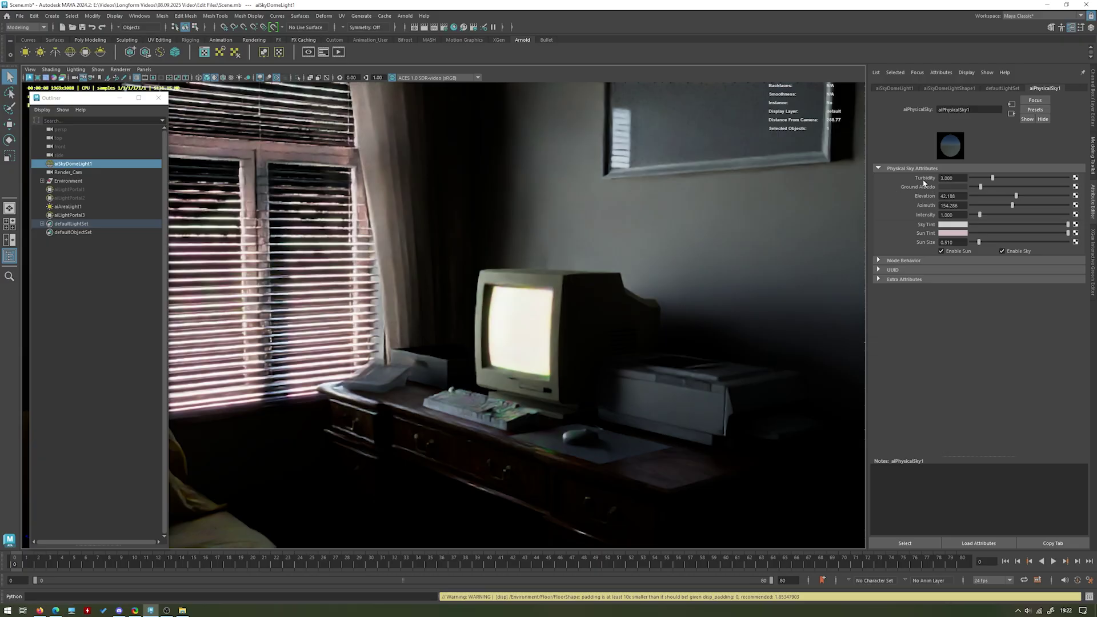
{"action": "key", "text": "ctrl+z"}
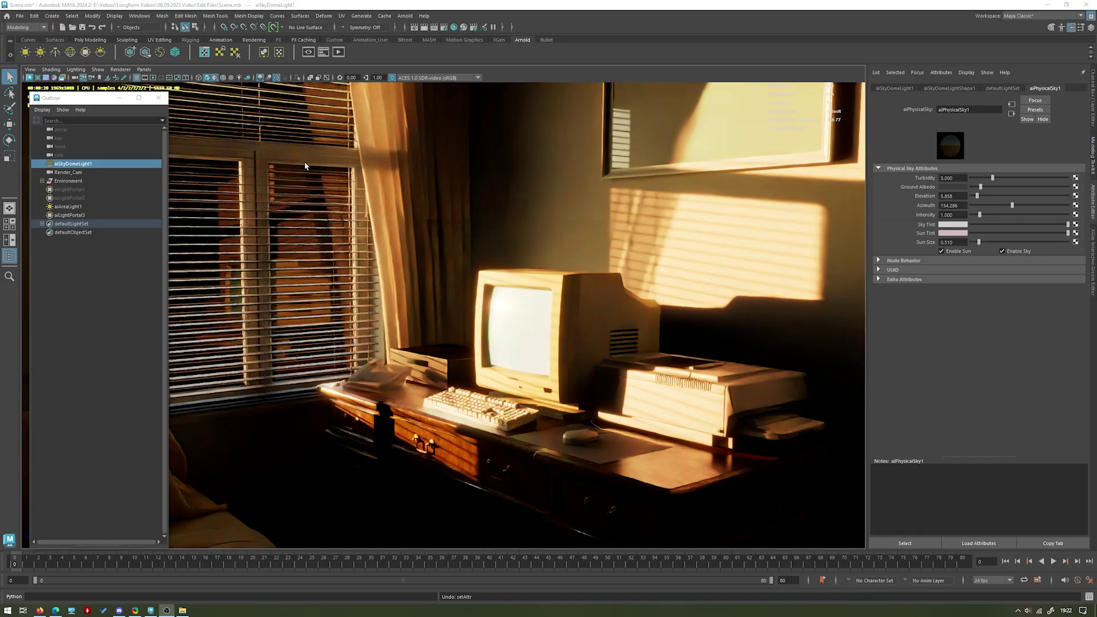
- Hide the window's blinds and frame to compare the sunlight in the render, undo both changes, and leave everything deselected
{"action": "left_click", "coordinate": [314, 233]}
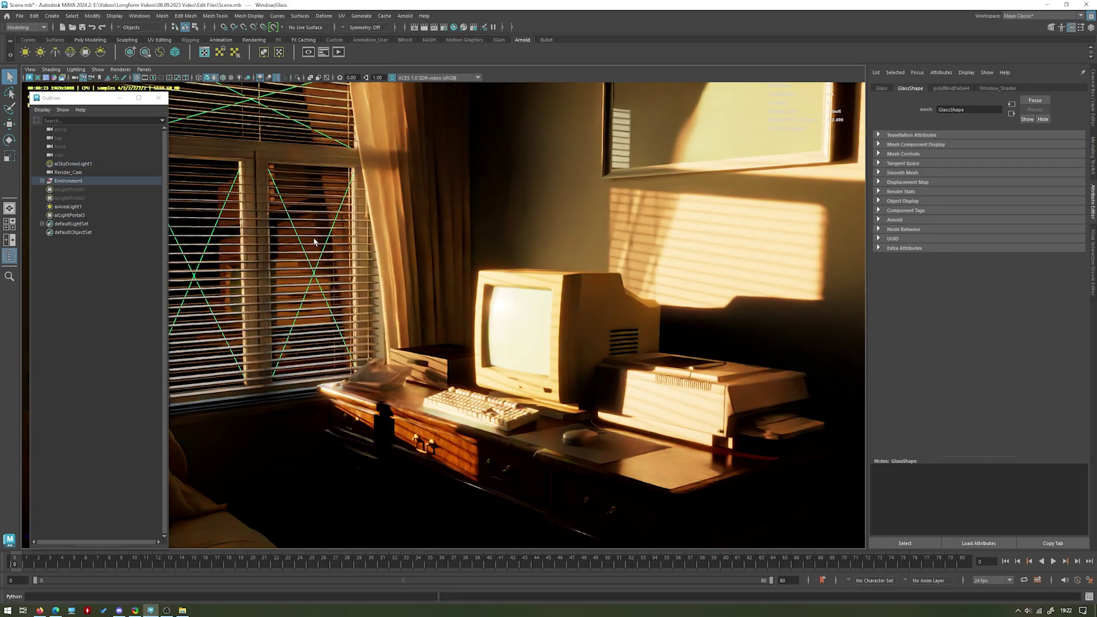
{"action": "left_click", "coordinate": [315, 239]}
{"action": "left_click", "coordinate": [45, 182]}
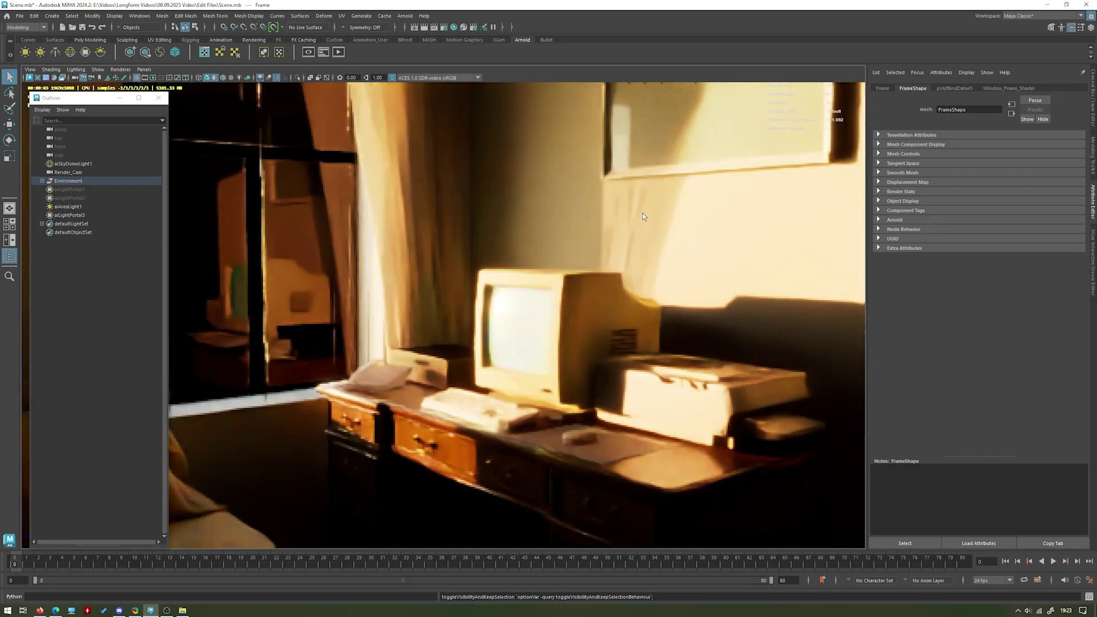
{"action": "key", "text": "ctrl+z"}
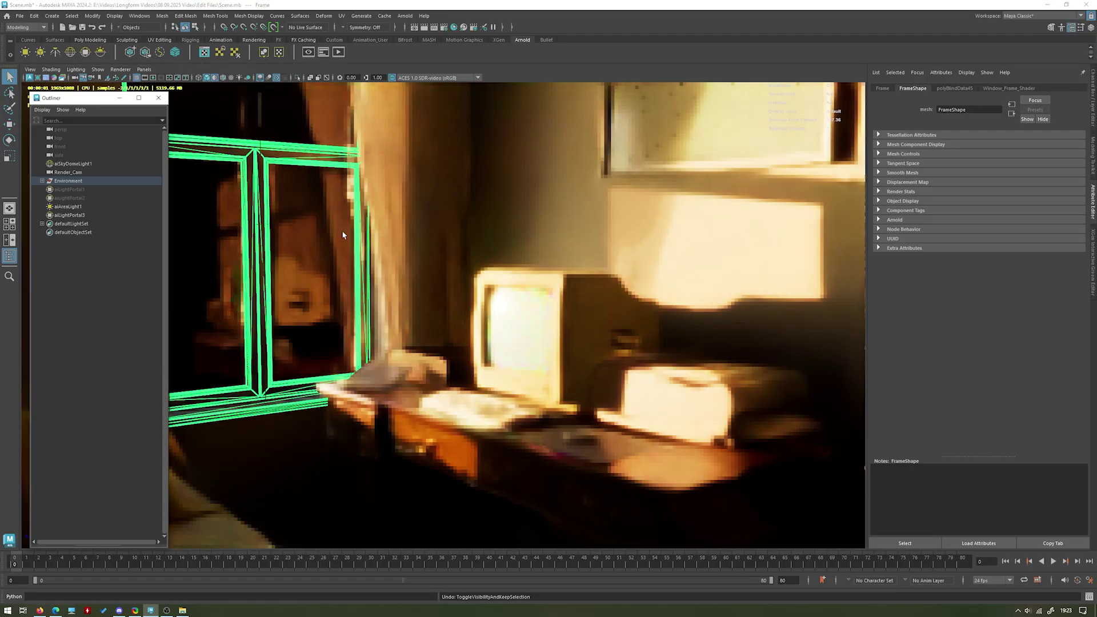
{"action": "left_click", "coordinate": [95, 261]}
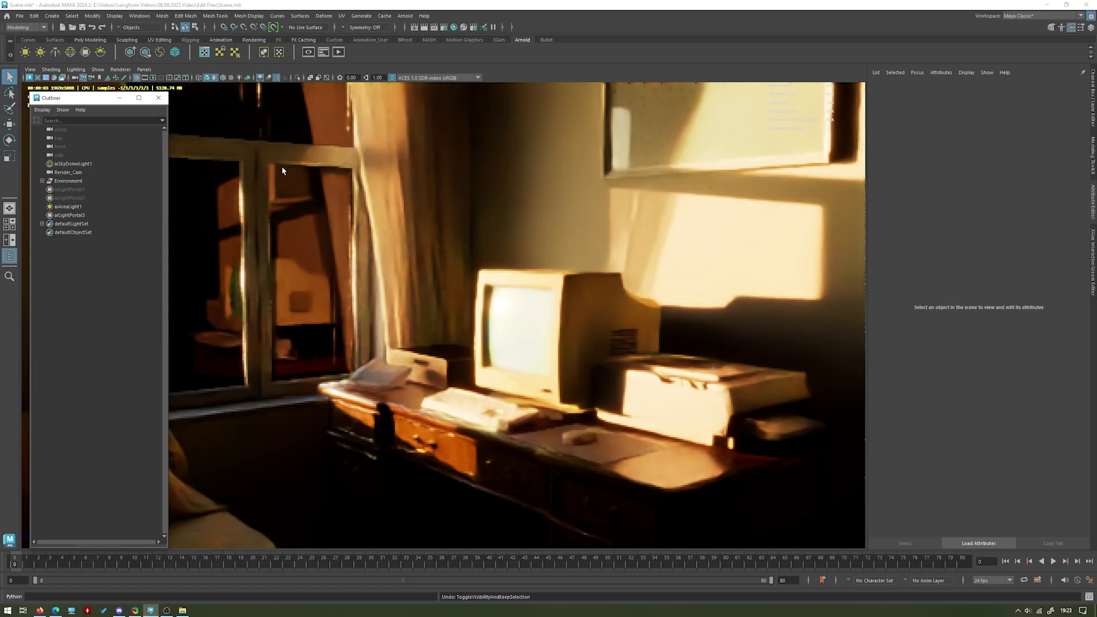
{"action": "left_click", "coordinate": [250, 237]}
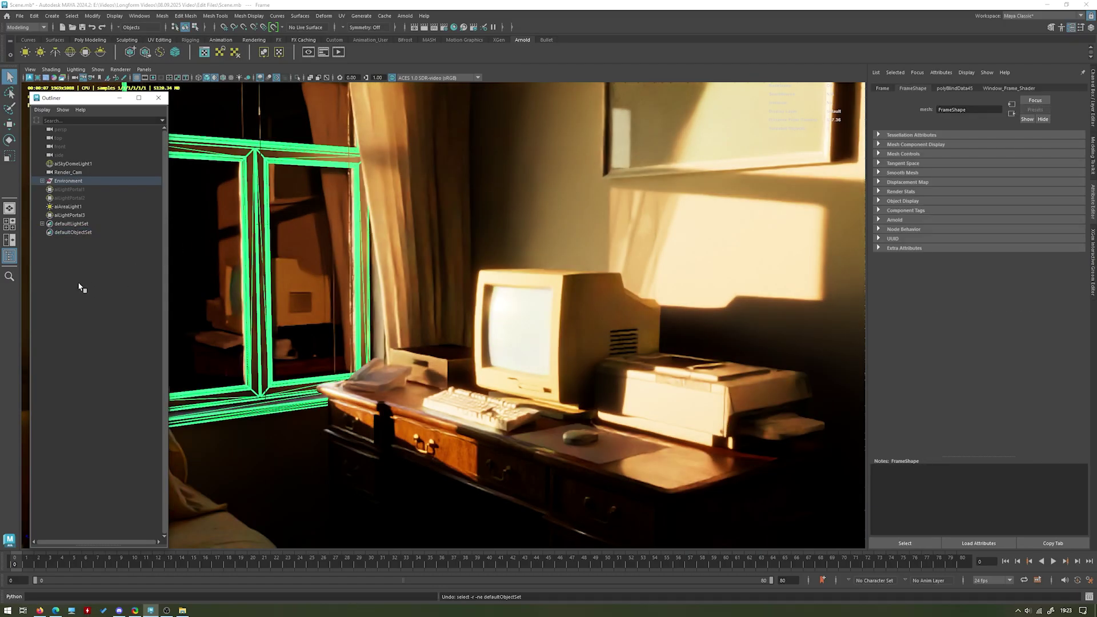
{"action": "key", "text": "ctrl+z"}
{"action": "key", "text": "ctrl+z"}
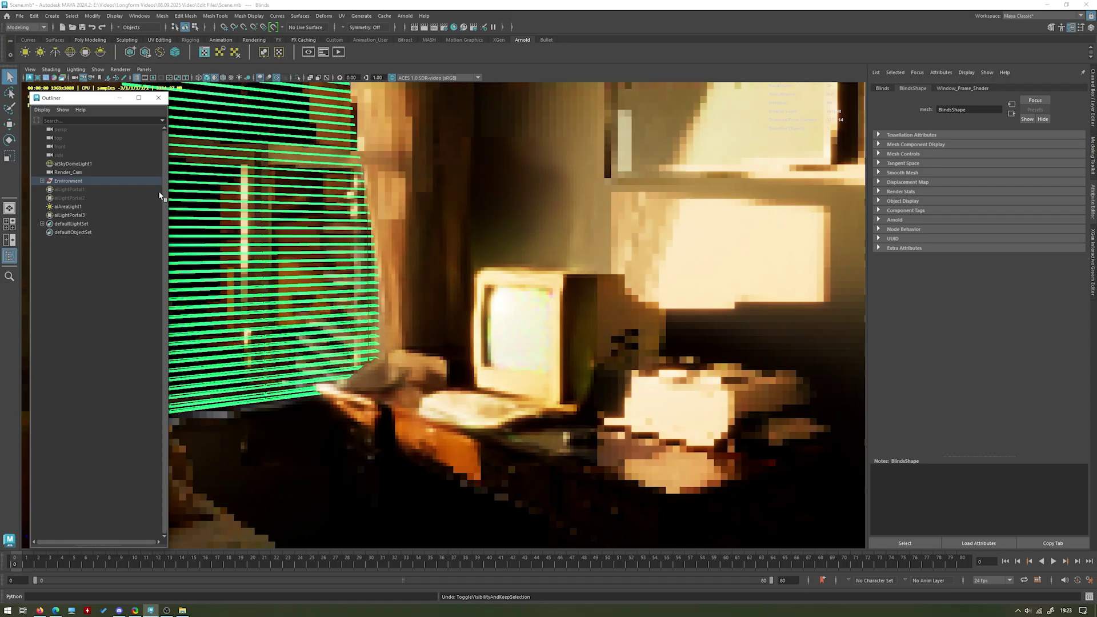
{"action": "left_click", "coordinate": [135, 215]}
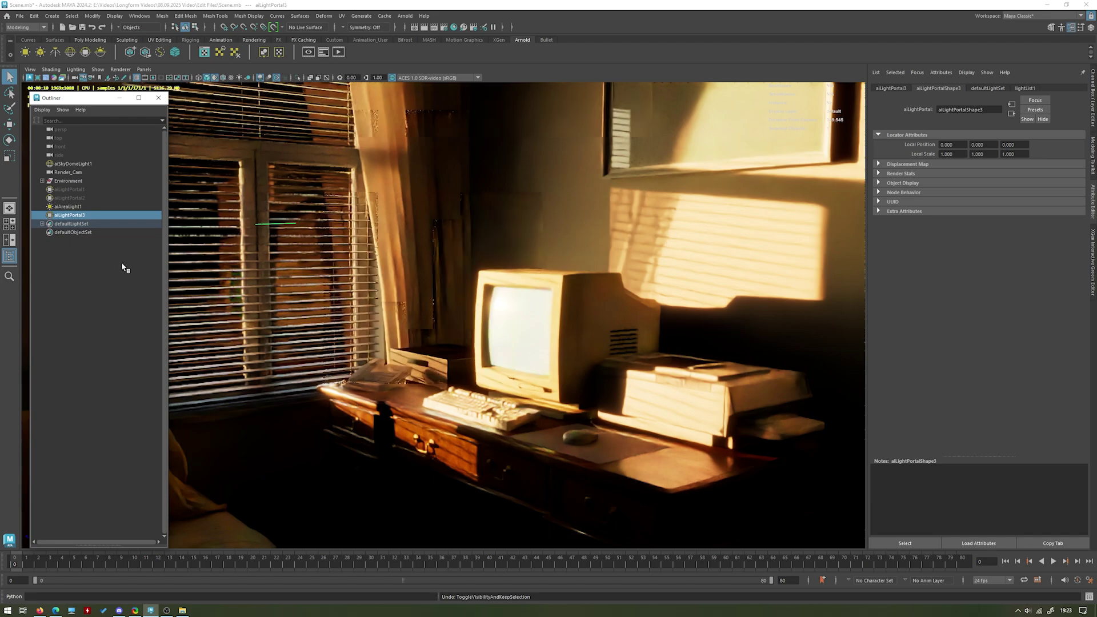
{"action": "left_click", "coordinate": [125, 294]}
- Unhide the tulip poplar tree in the Environment group, check its position outside the room, and show the rendering camera view at full size
{"action": "left_click", "coordinate": [42, 181]}
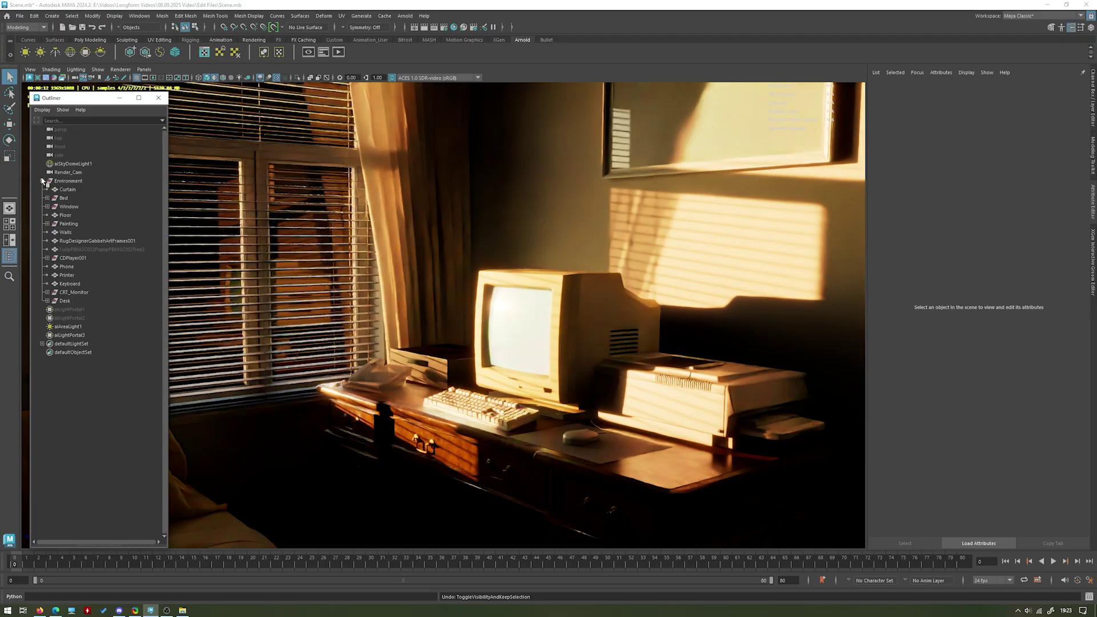
{"action": "left_click", "coordinate": [90, 249]}
{"action": "key", "text": "space"}
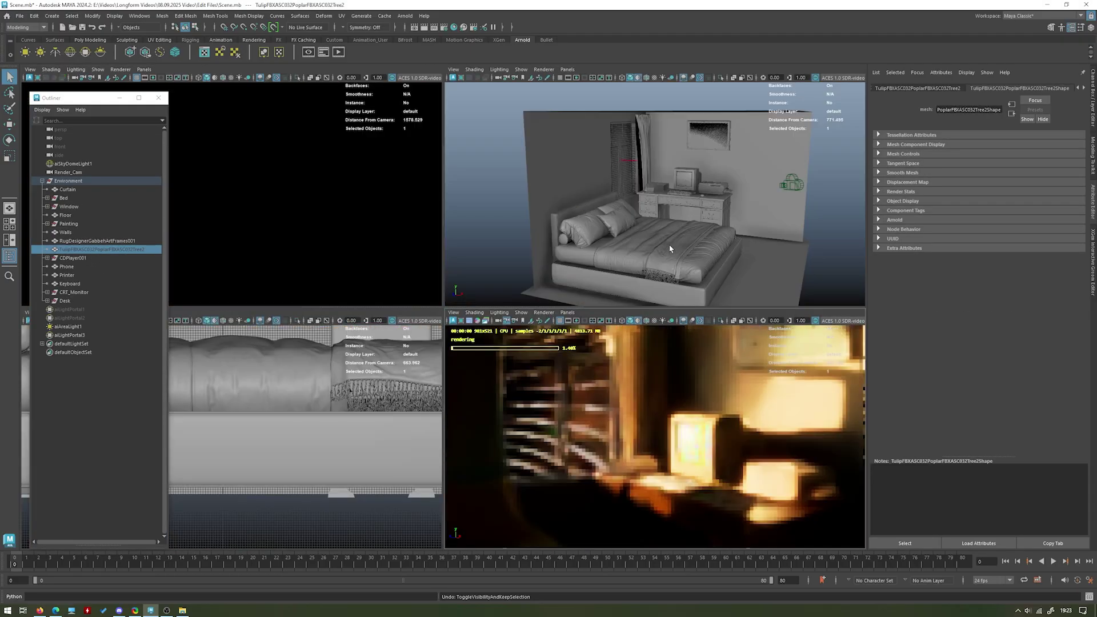
{"action": "key", "text": "h"}
{"action": "left_click_drag", "start_coordinate": [631, 258], "coordinate": [643, 248], "text": "alt"}
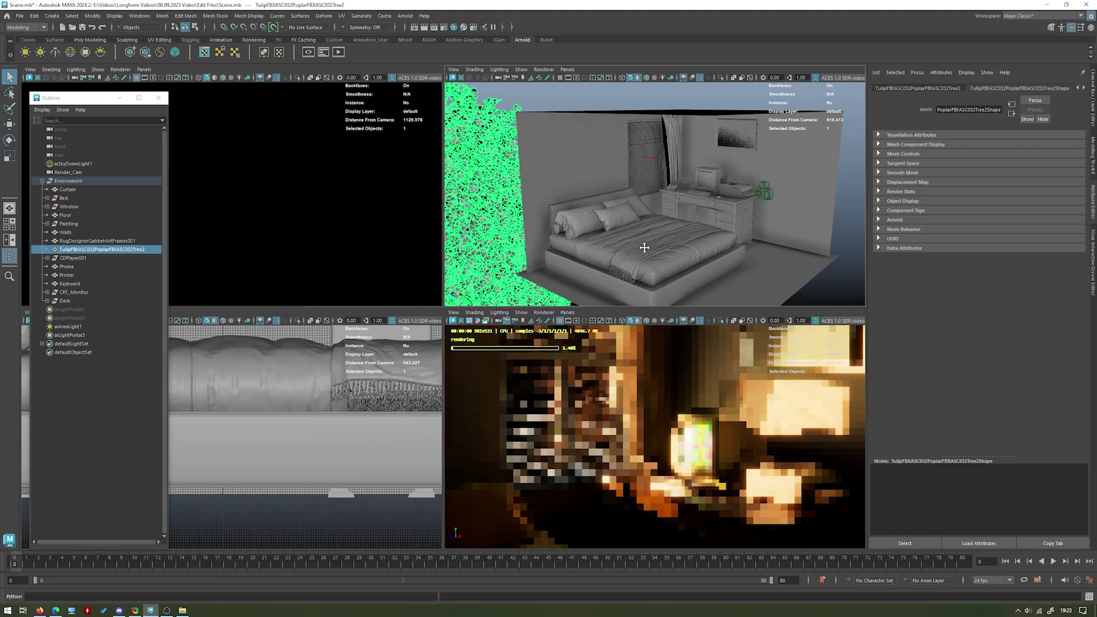
{"action": "scroll", "coordinate": [644, 247], "scroll_direction": "down", "scroll_amount": 4}
{"action": "middle_click_drag", "start_coordinate": [643, 247], "coordinate": [678, 237], "text": "alt"}
{"action": "scroll", "coordinate": [678, 236], "scroll_direction": "up", "scroll_amount": 3}
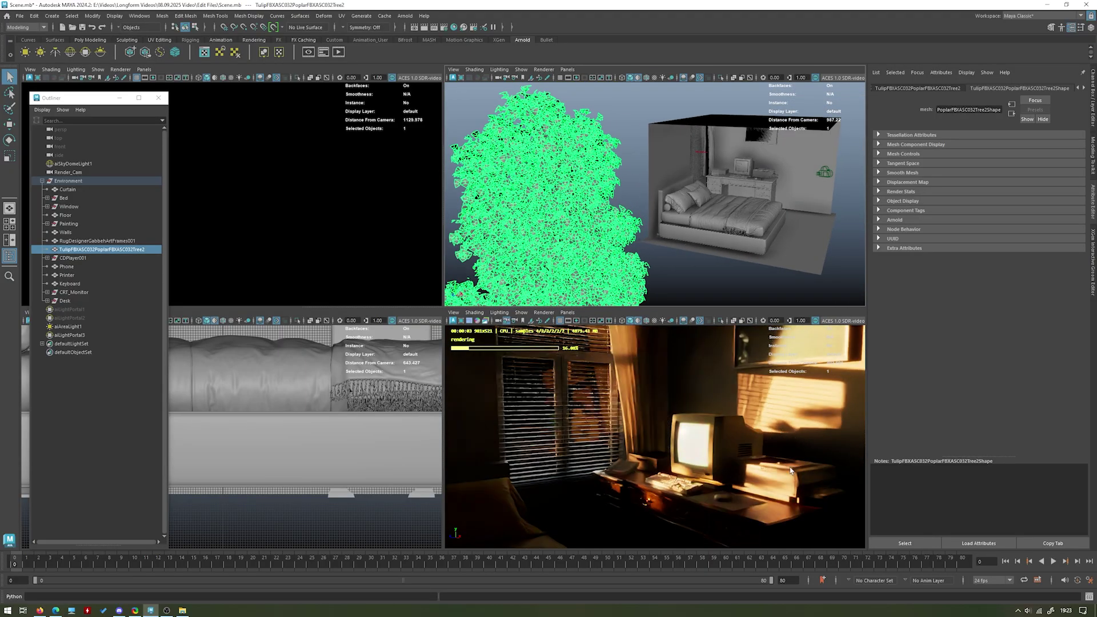
{"action": "key", "text": "space"}
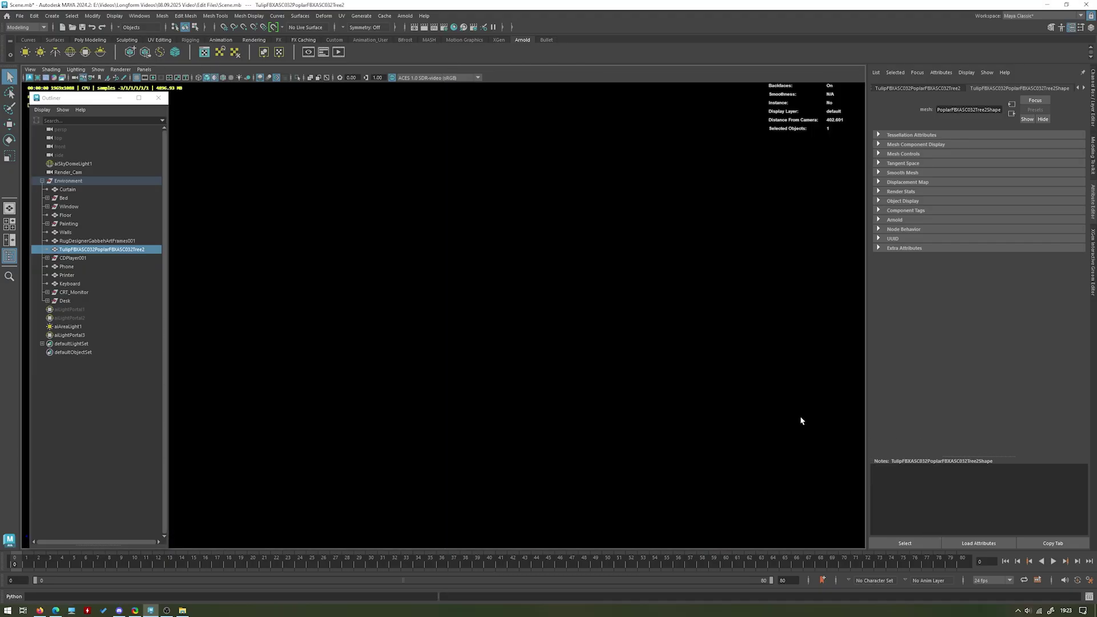